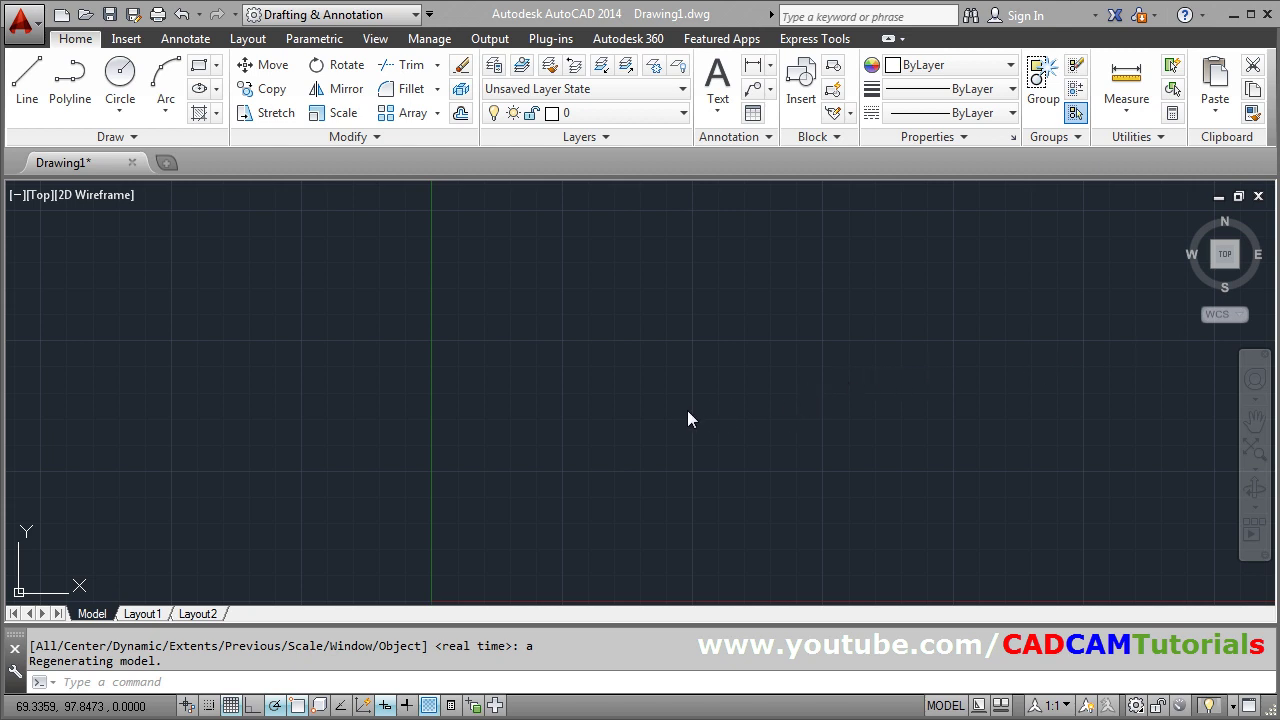
# Create a new layer named Hidden with colour index 60 in the Layer Properties Manager
pyautogui.click(495, 67)
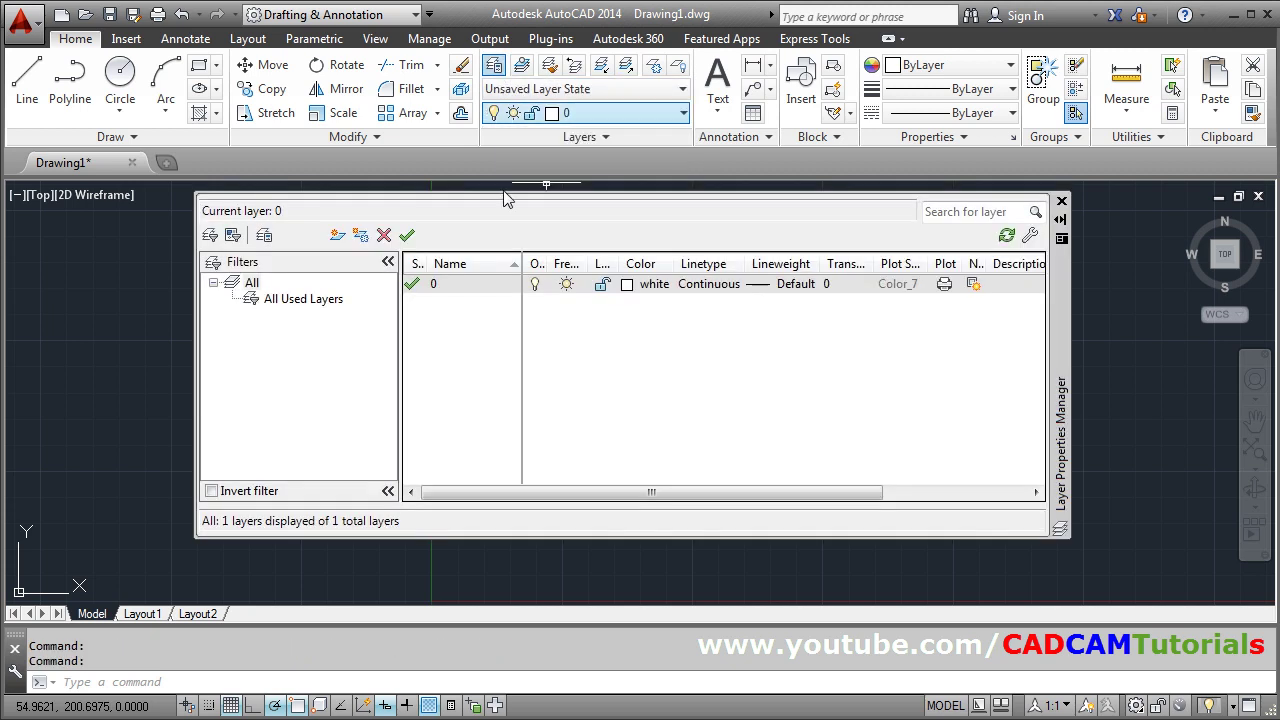
pyautogui.click(338, 236)
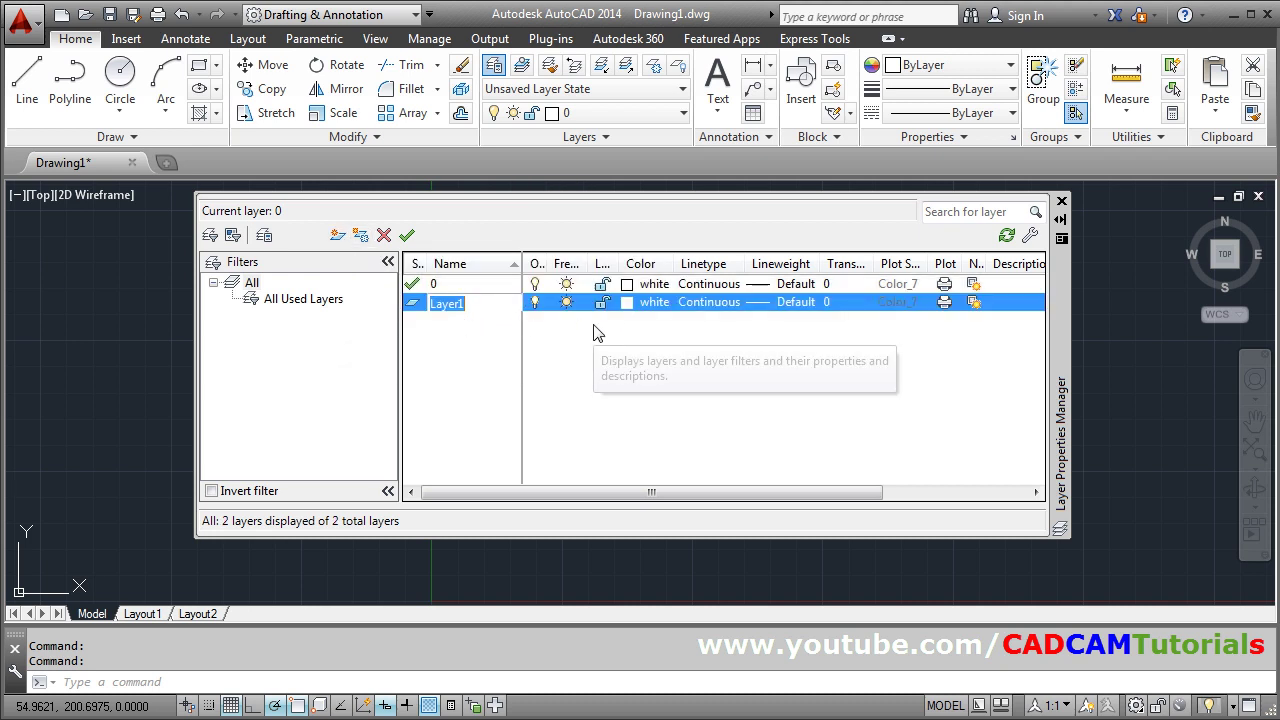
pyautogui.write('Hidden')
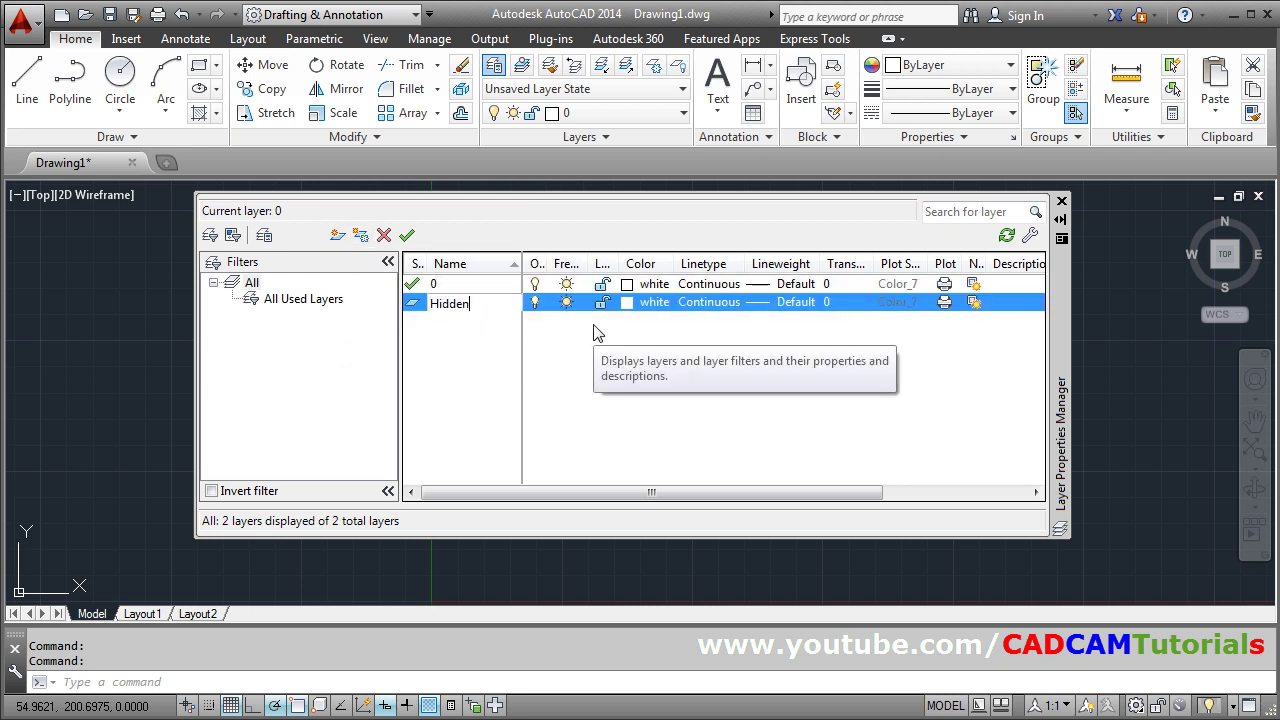
pyautogui.press('Return')
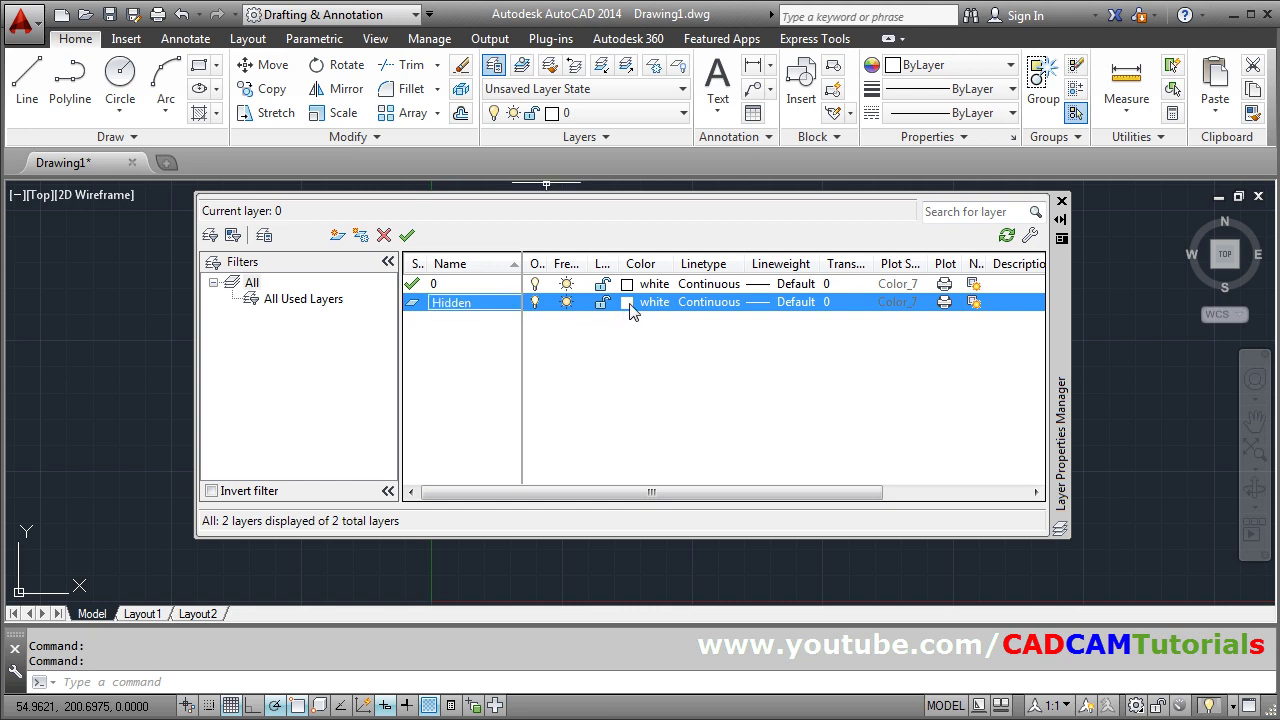
pyautogui.click(629, 304)
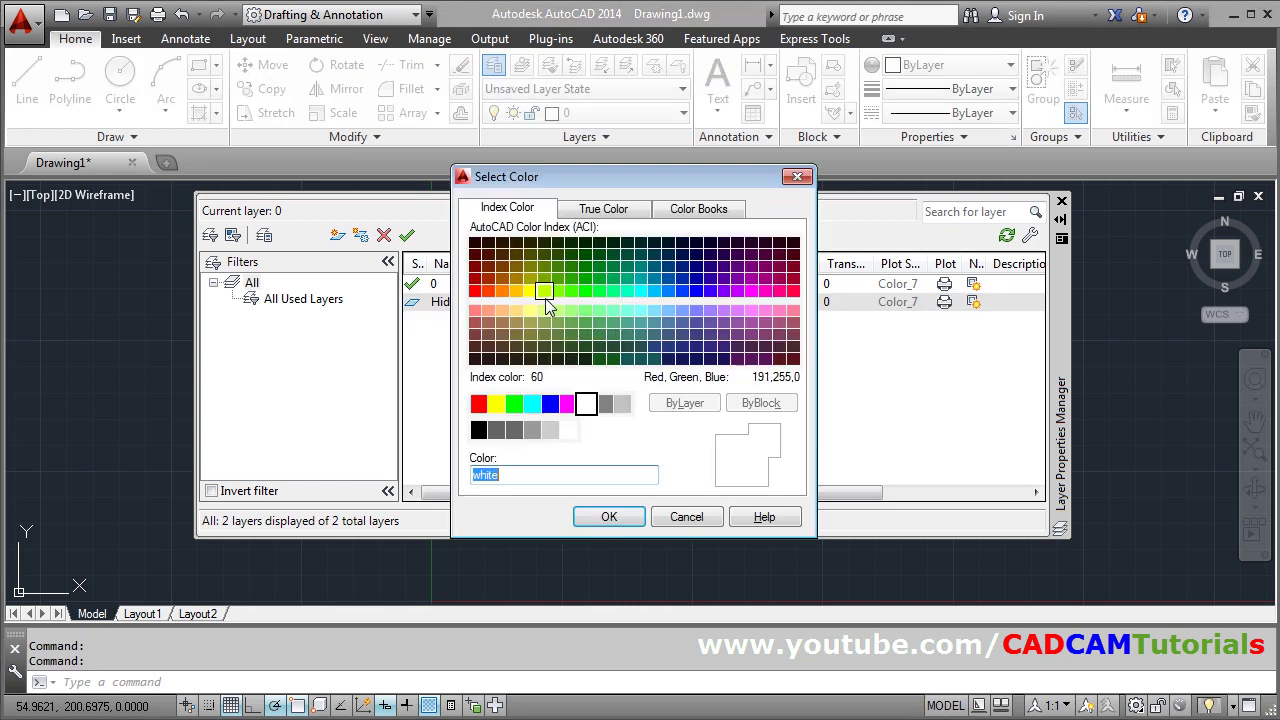
pyautogui.click(545, 292)
pyautogui.click(608, 516)
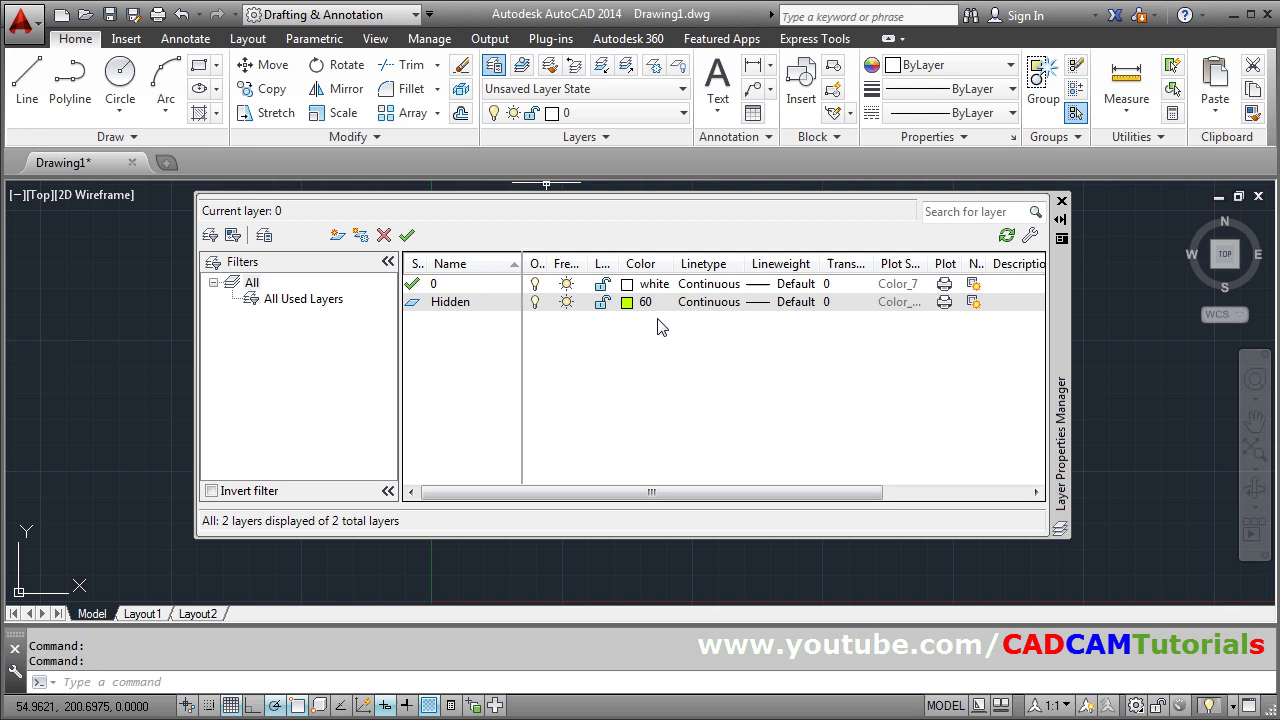
# Load the HIDDEN linetype and assign it to the Hidden layer
pyautogui.click(708, 310)
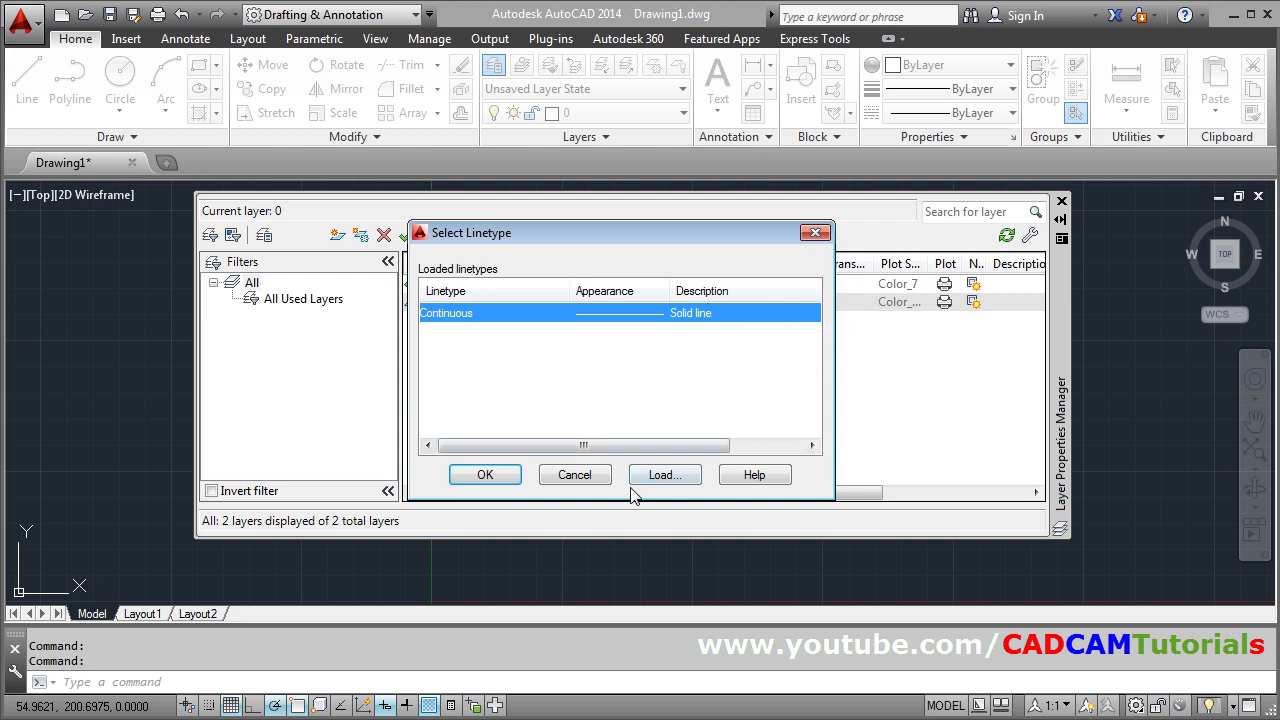
pyautogui.click(666, 477)
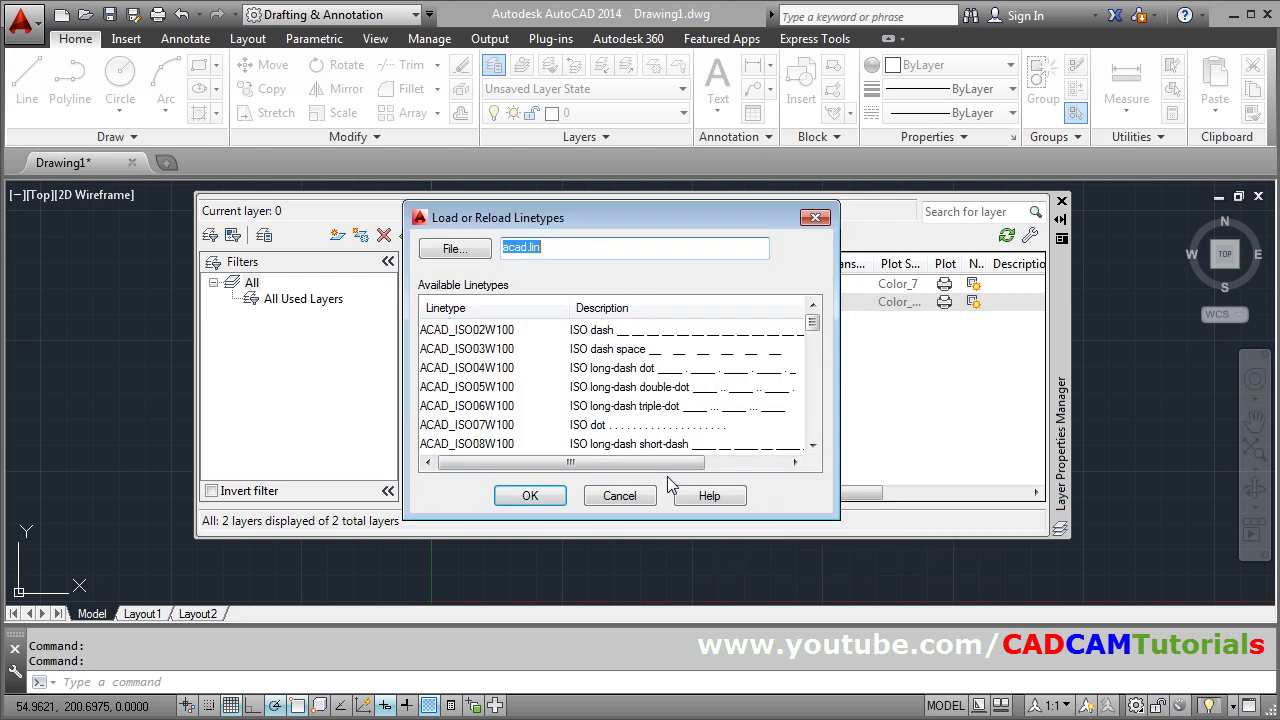
pyautogui.click(445, 386)
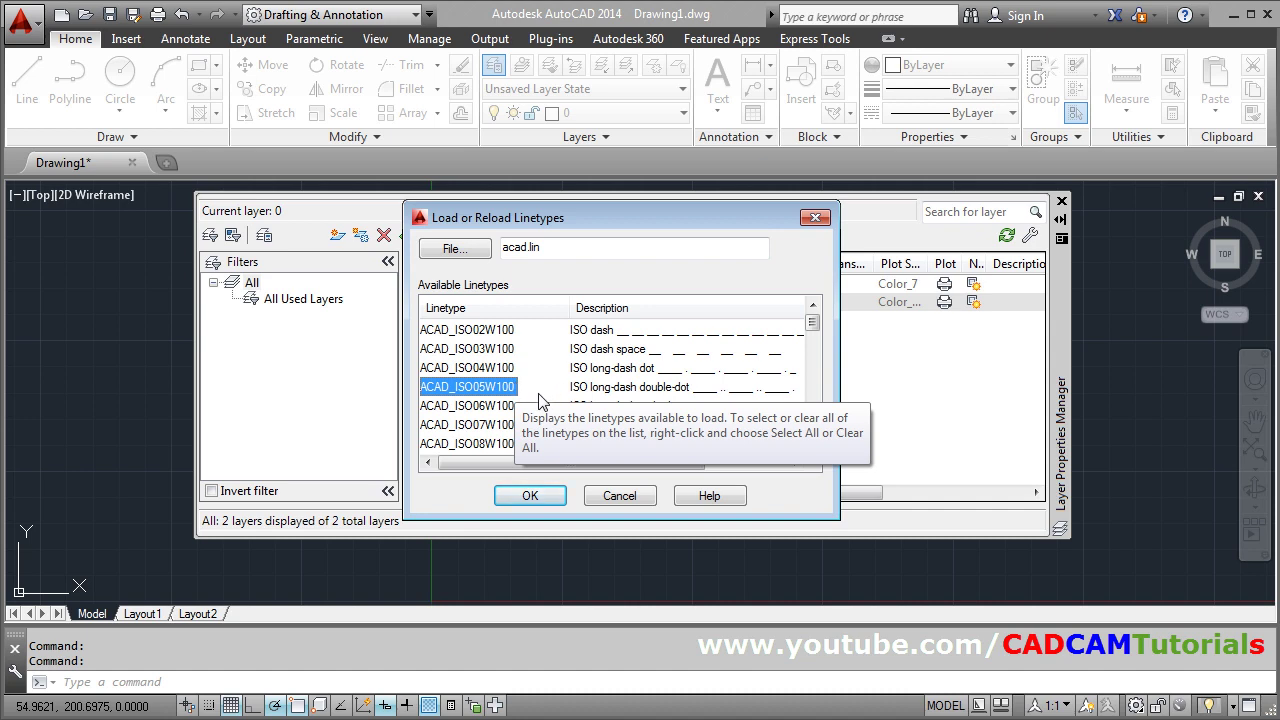
pyautogui.press('h')
pyautogui.click(530, 495)
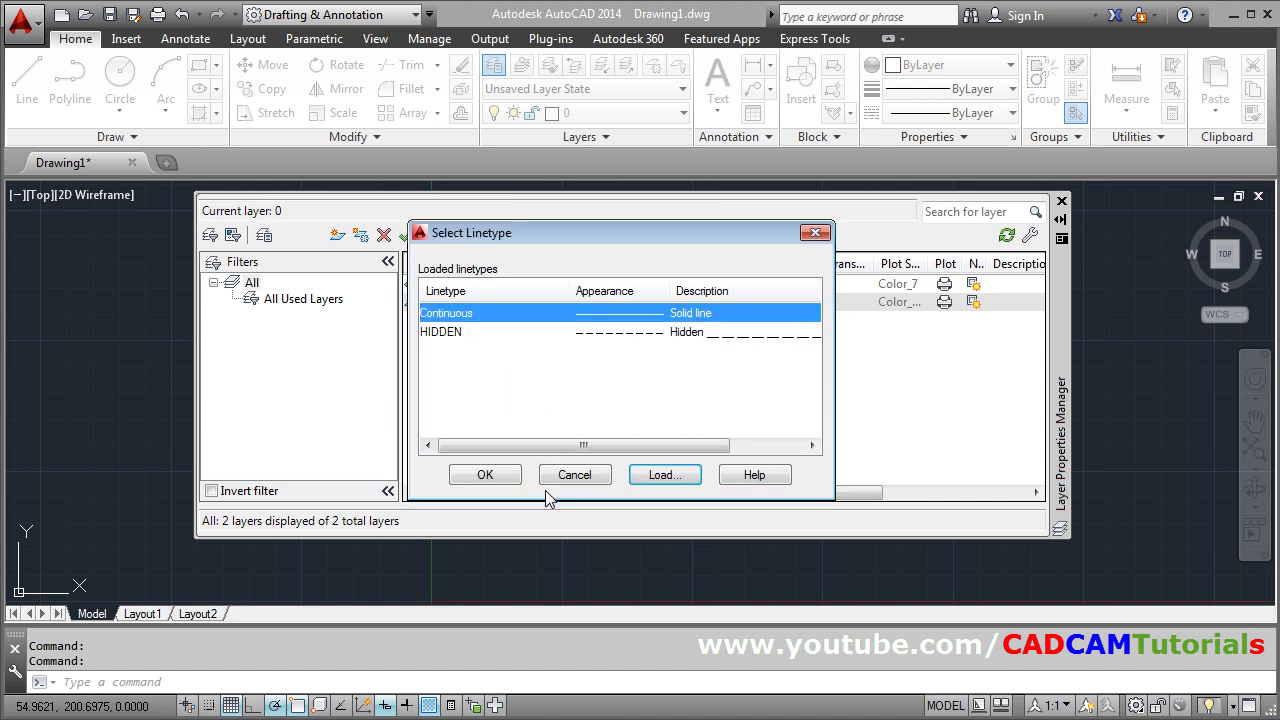
pyautogui.click(450, 333)
pyautogui.click(485, 475)
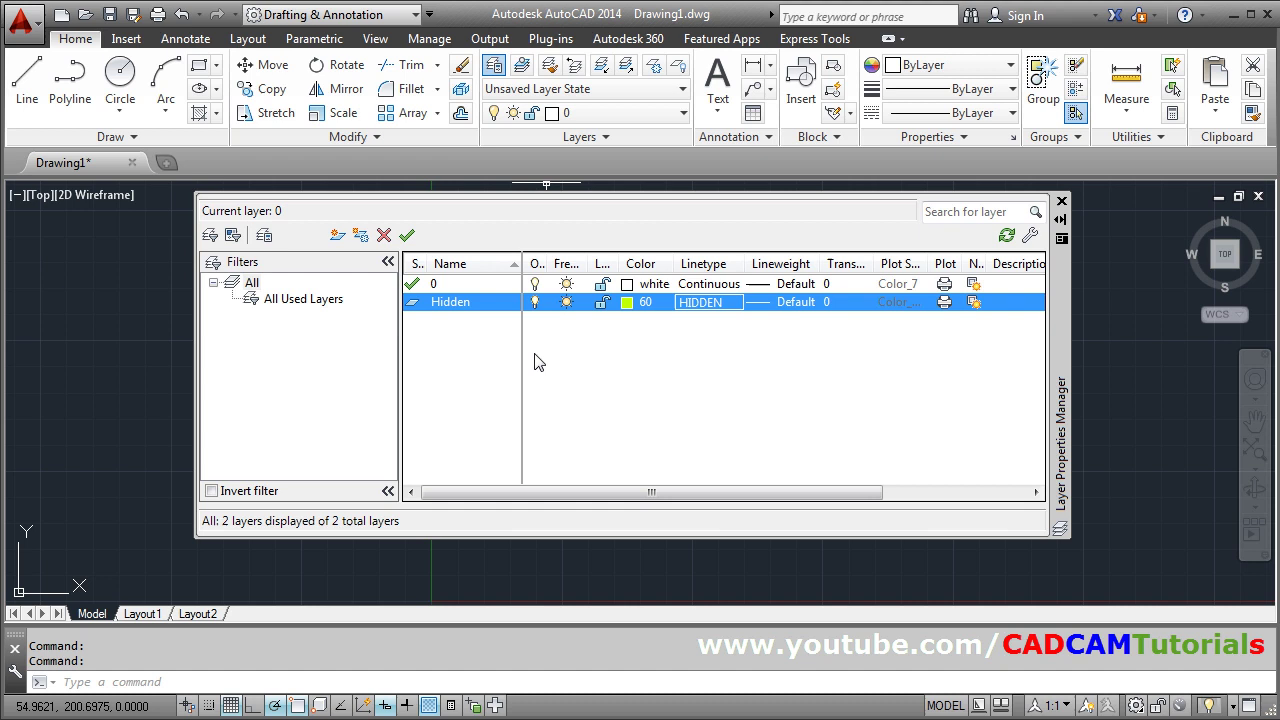
# Close the Layer Properties Manager and make Hidden the current layer
pyautogui.click(1062, 203)
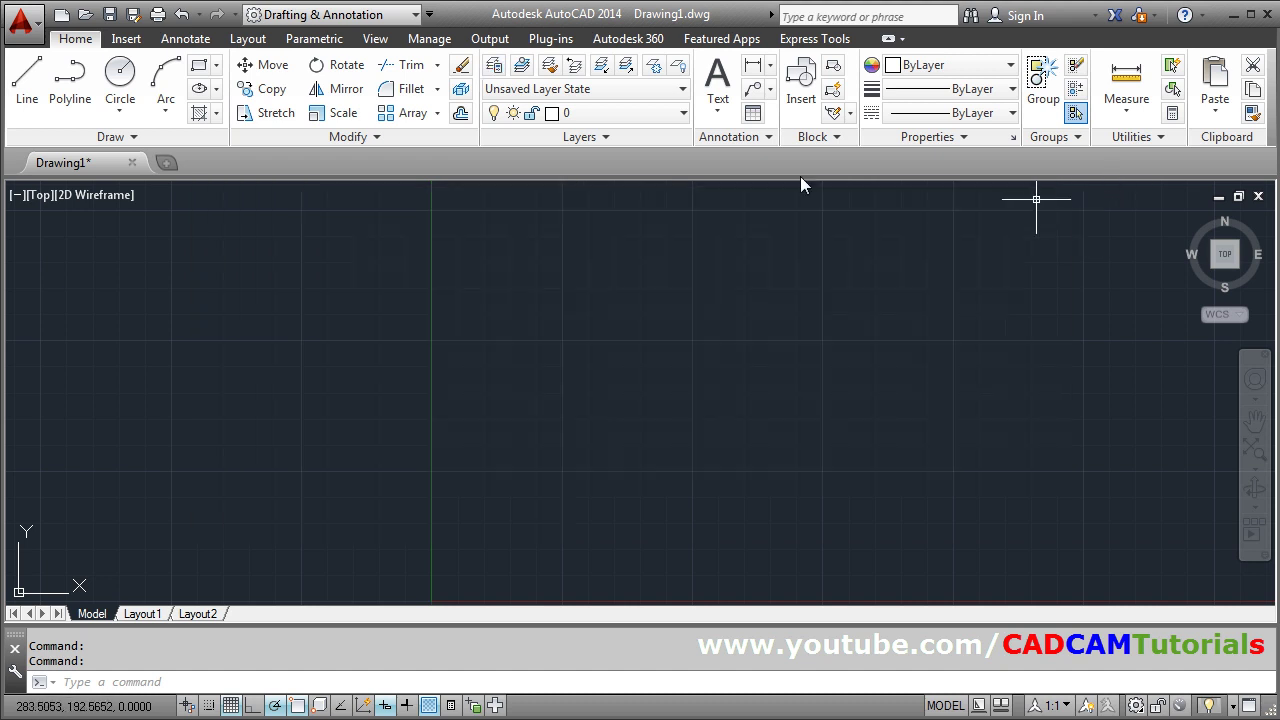
pyautogui.click(630, 118)
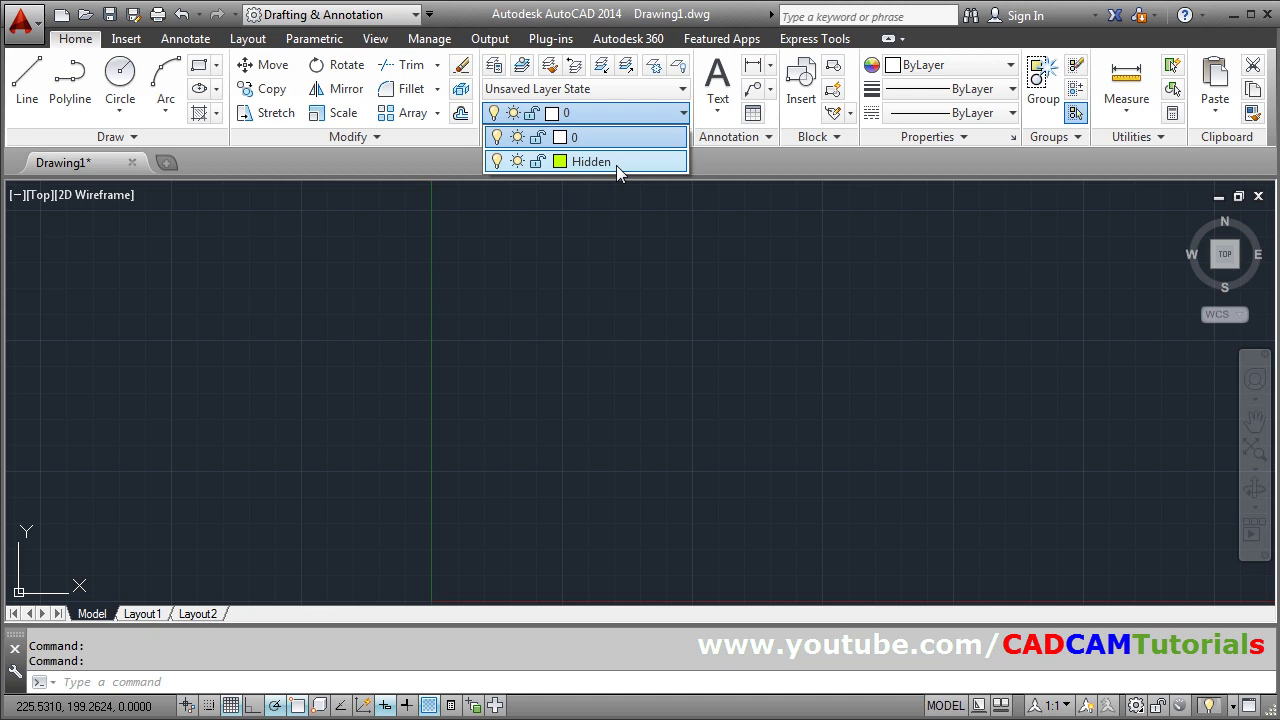
pyautogui.click(616, 162)
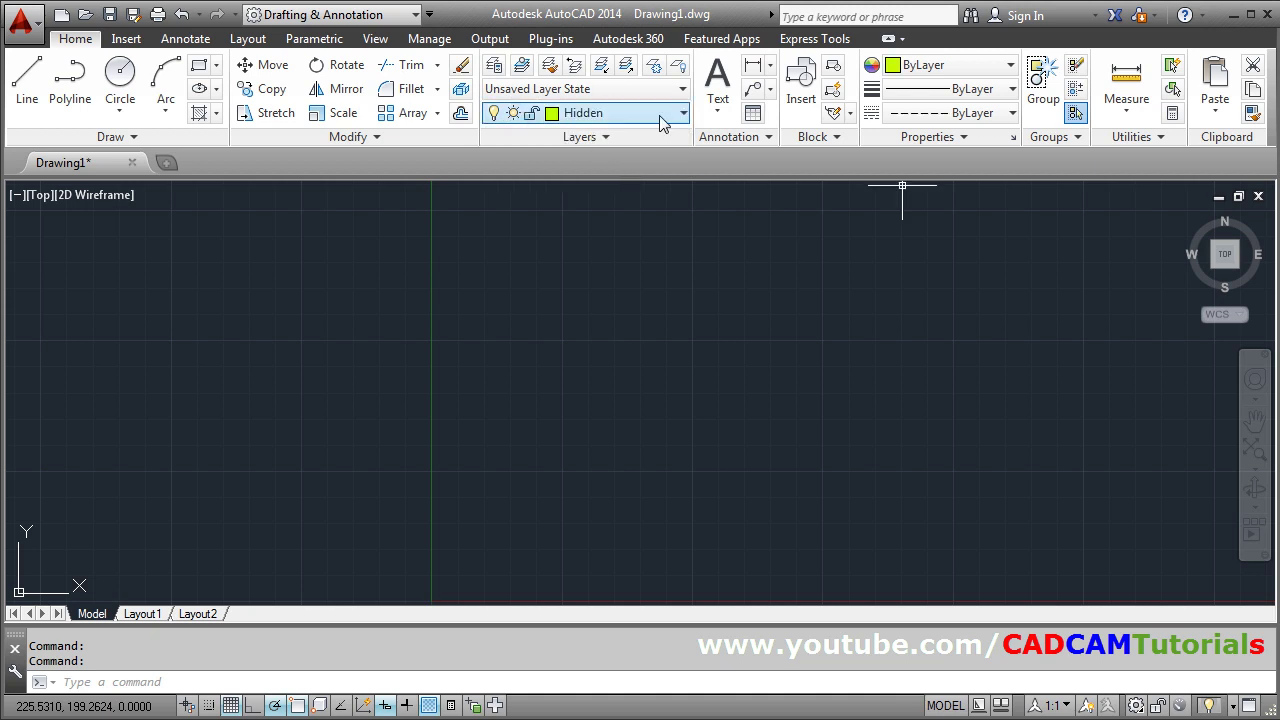
# Draw a long horizontal line across the upper part of the drawing
pyautogui.click(27, 78)
pyautogui.click(236, 291)
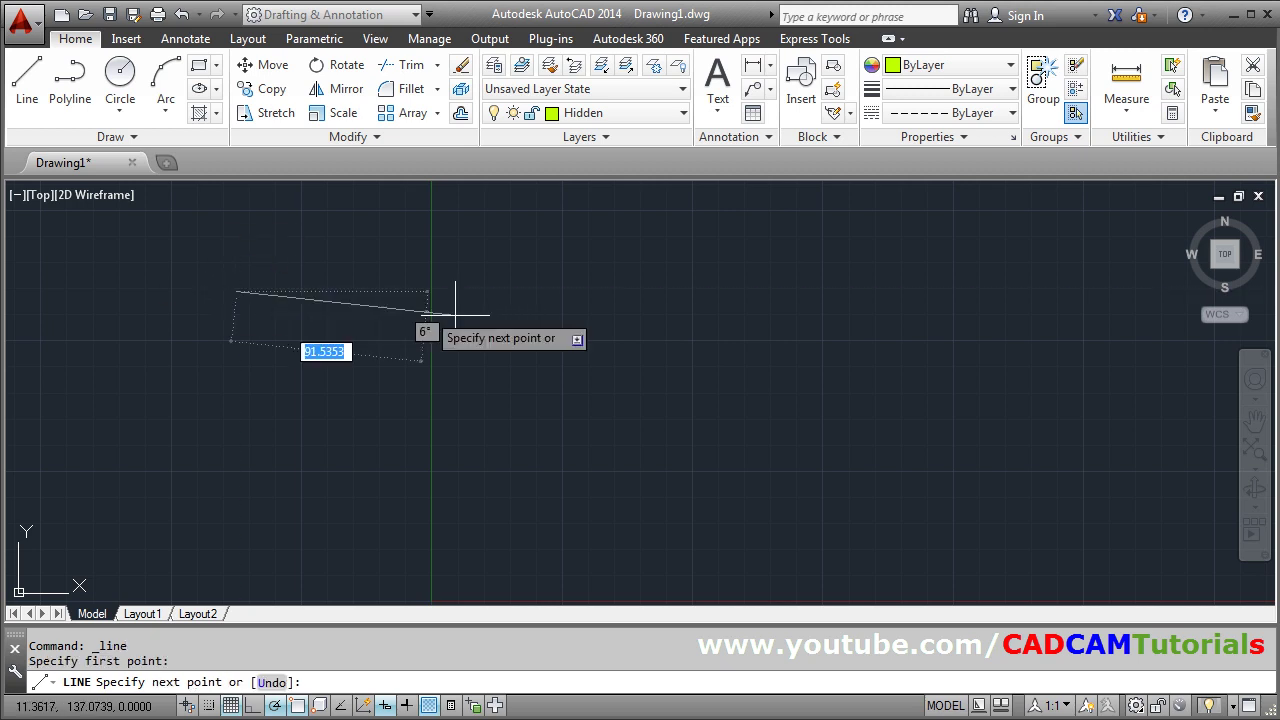
pyautogui.click(1025, 291)
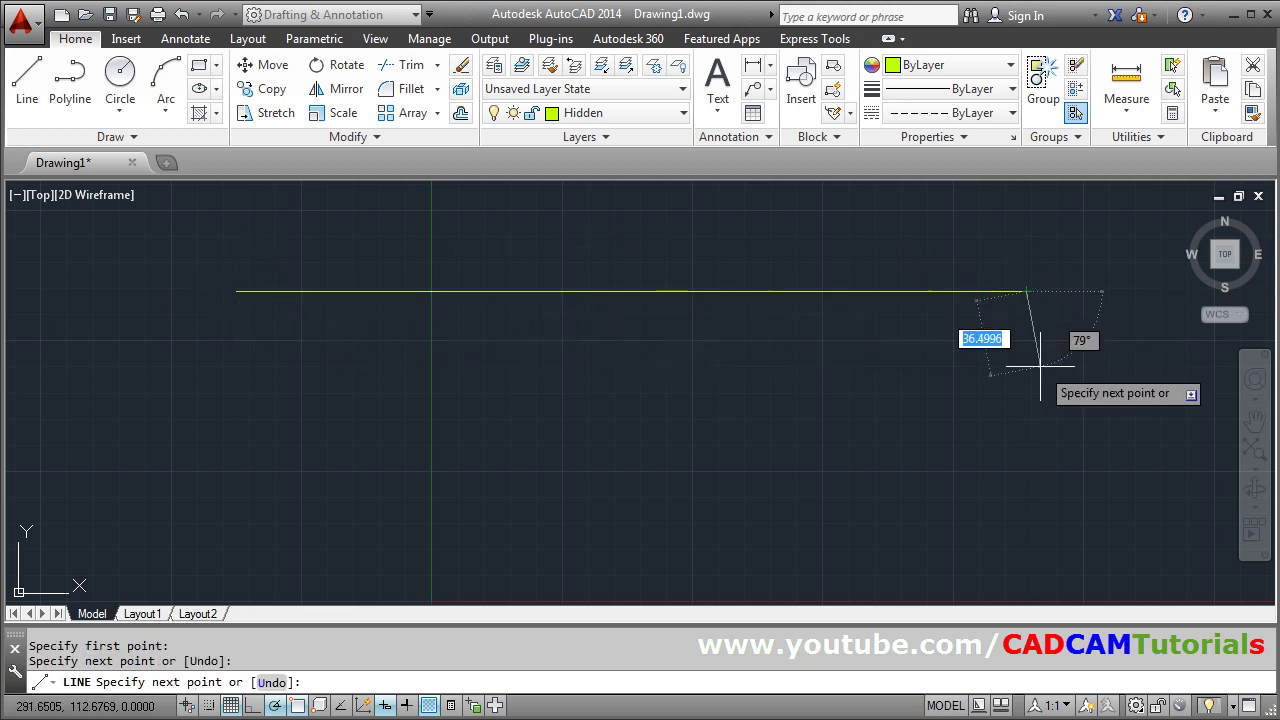
pyautogui.press('Return')
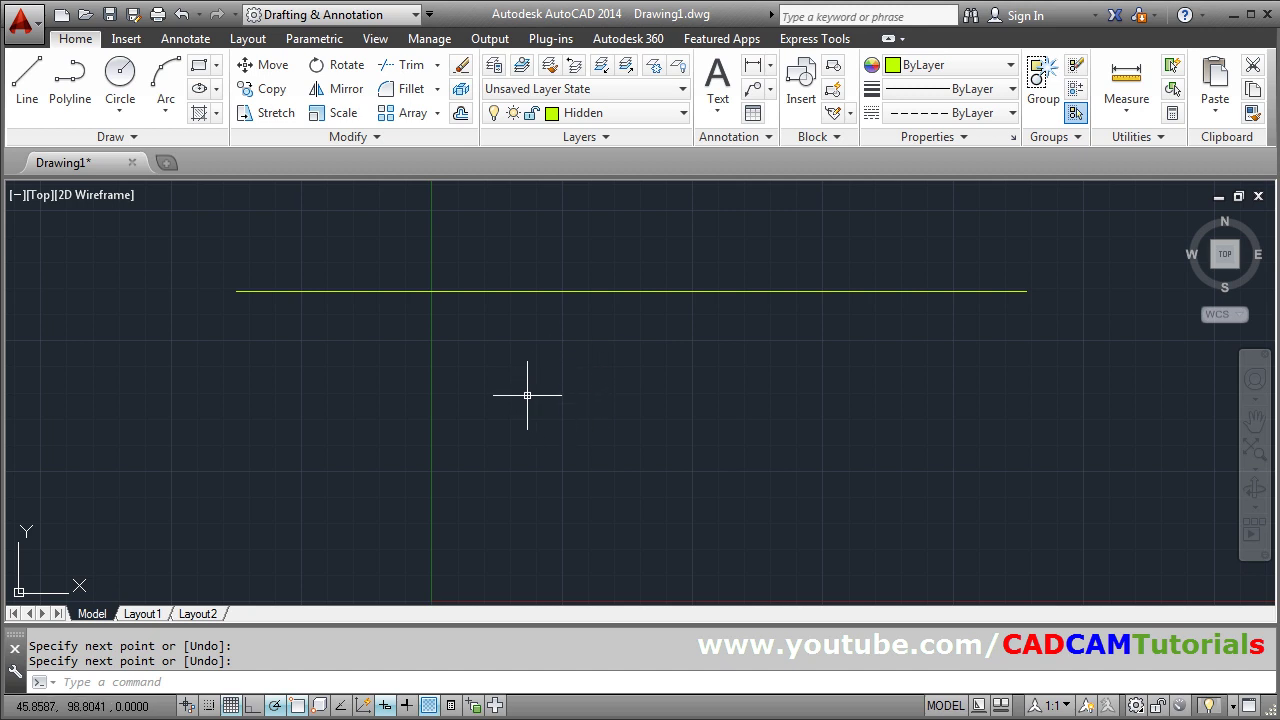
# Run LTSCALE and try global linetype scales of 5 and then 10
pyautogui.write('lt')
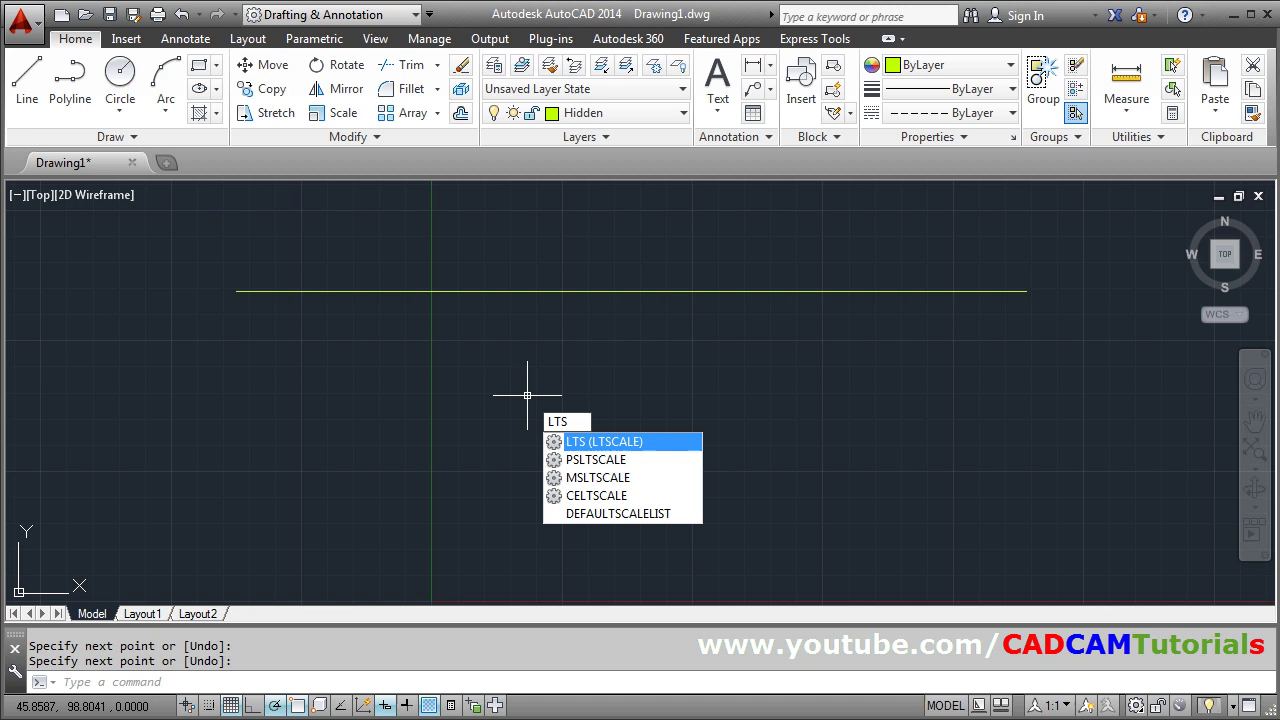
pyautogui.press('Return')
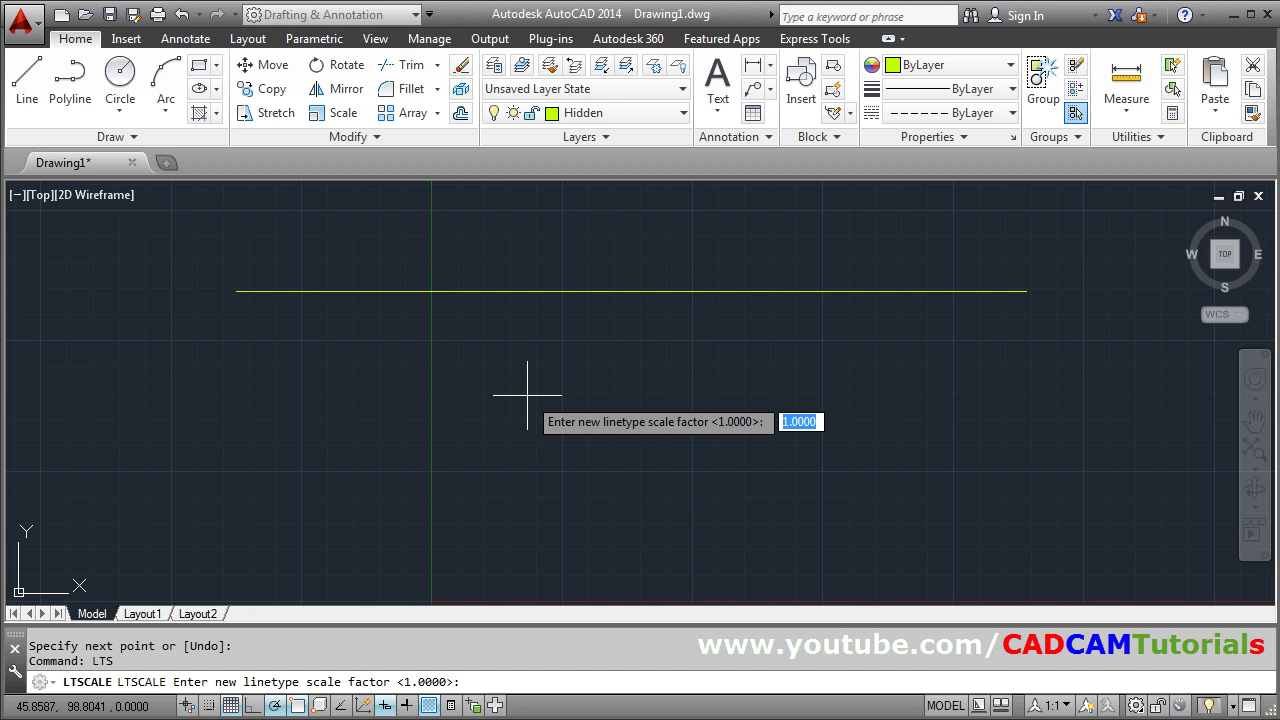
pyautogui.write('5')
pyautogui.press('Return')
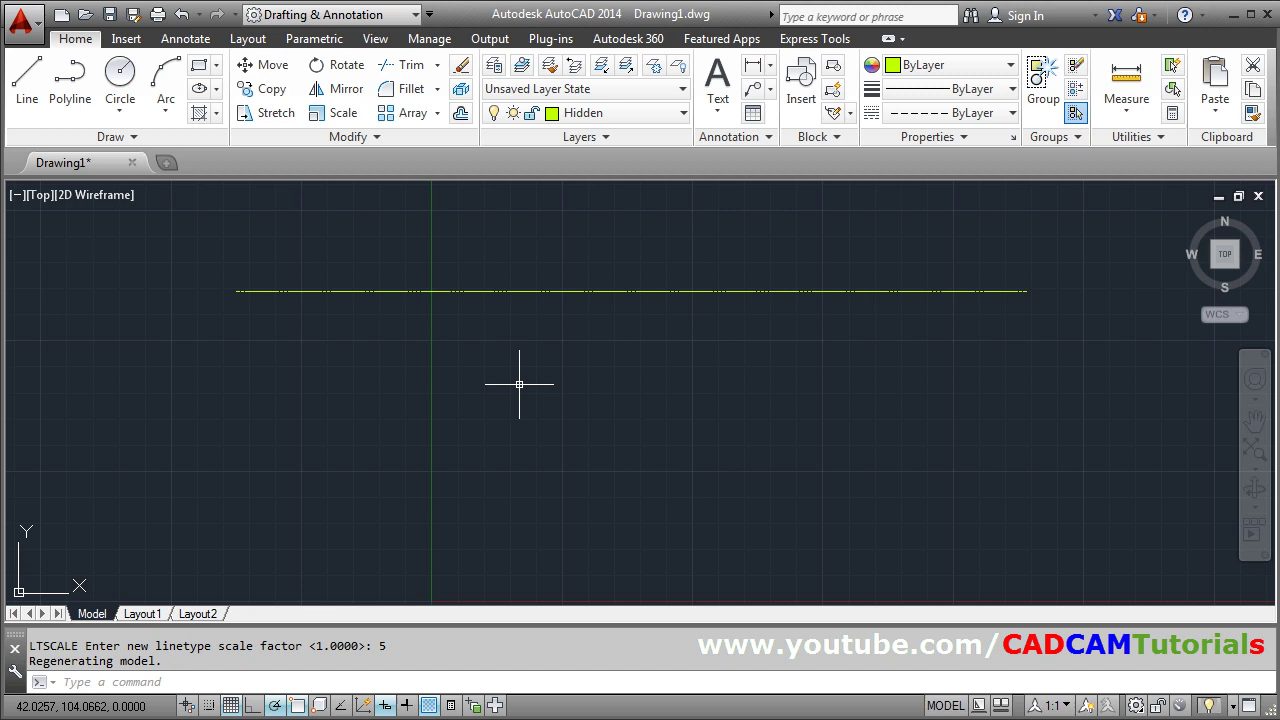
pyautogui.press('Return')
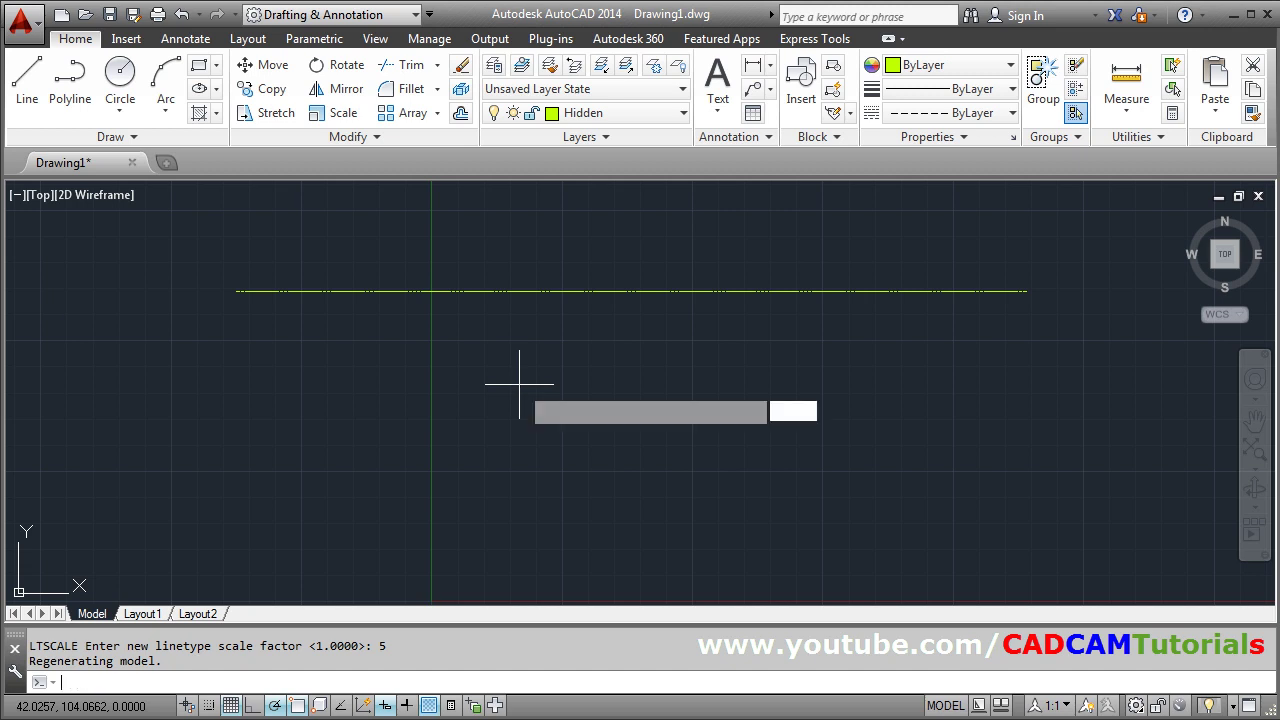
pyautogui.write('10')
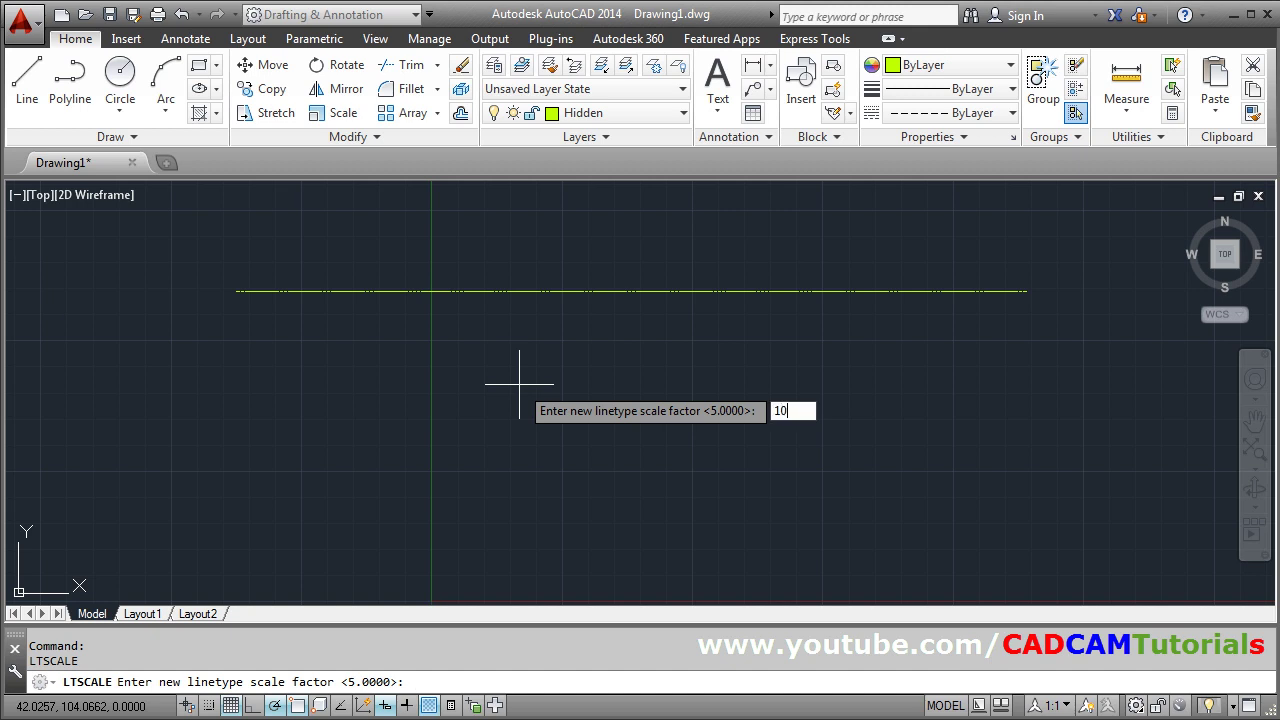
pyautogui.press('Return')
# Change the global linetype scale to 20, then 30, and settle on 15
pyautogui.press('Return')
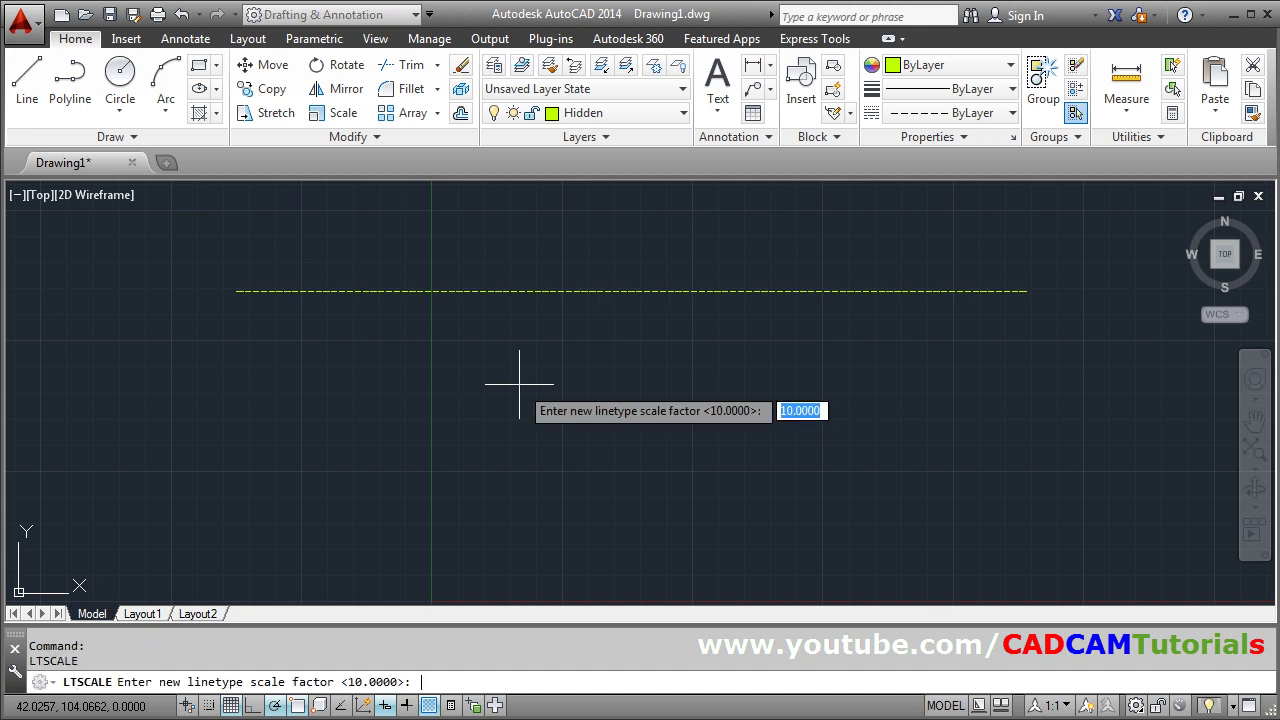
pyautogui.write('20')
pyautogui.press('Return')
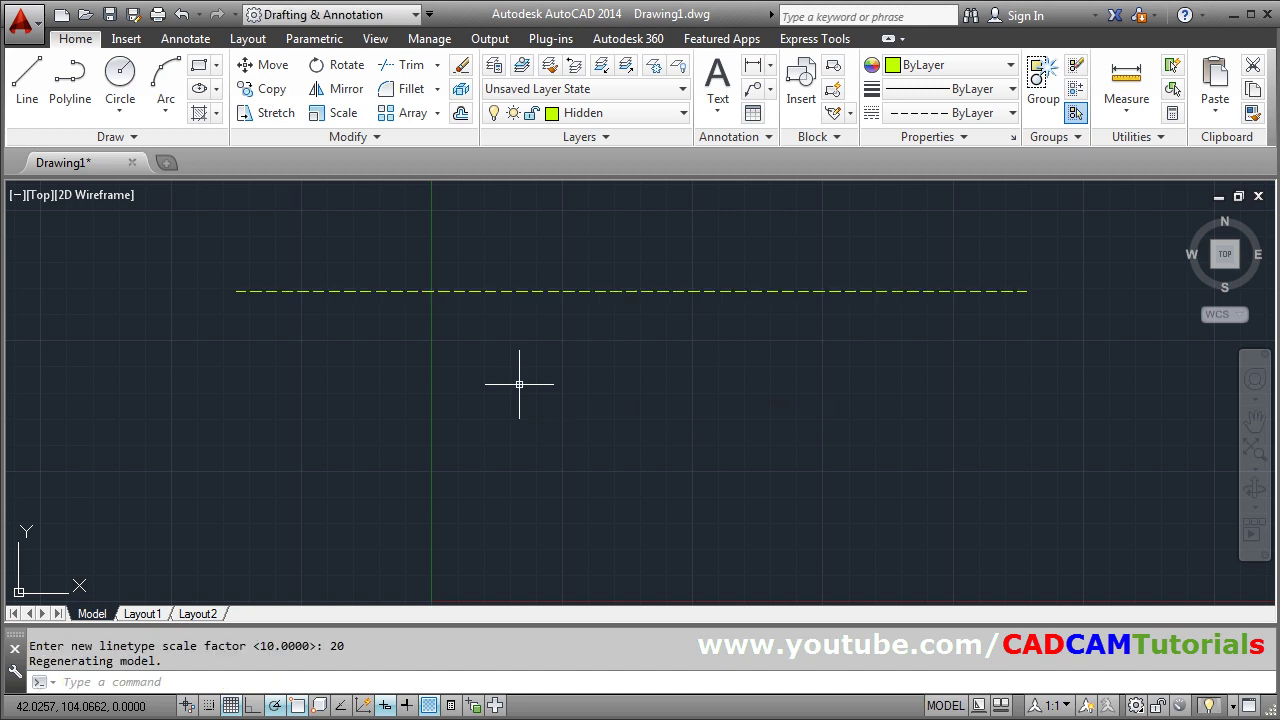
pyautogui.press('Return')
pyautogui.write('30')
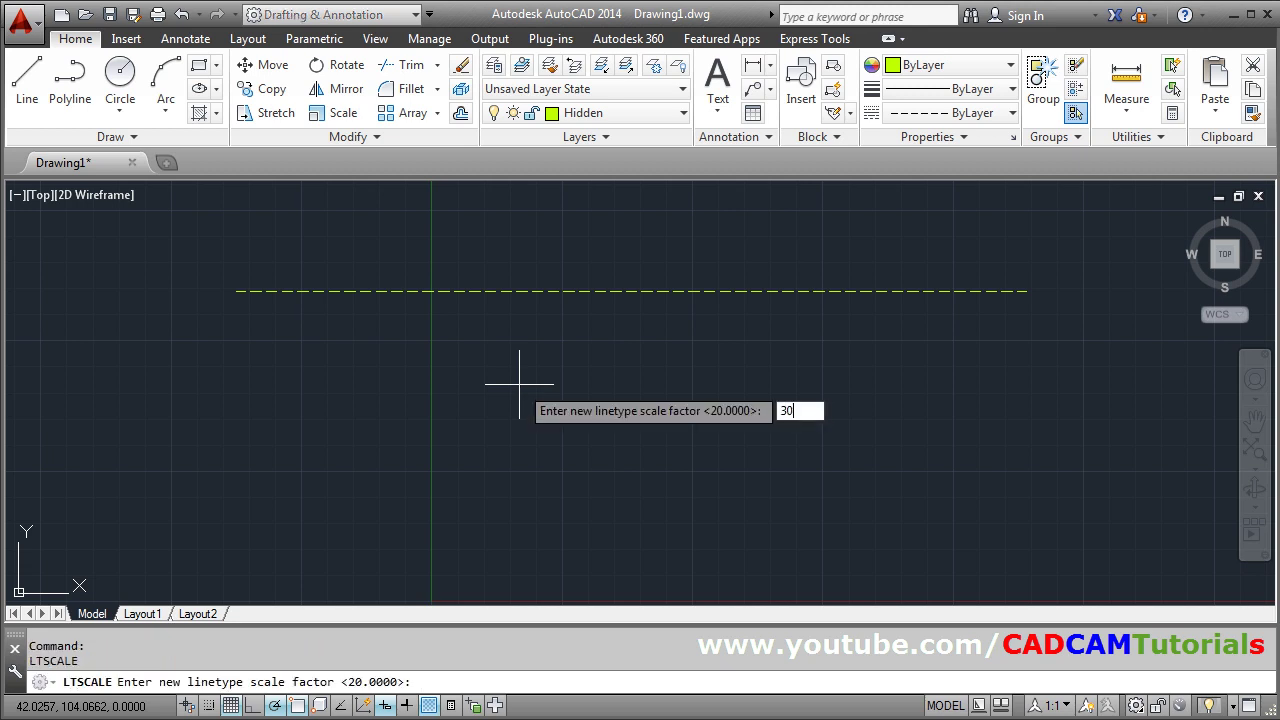
pyautogui.press('Return')
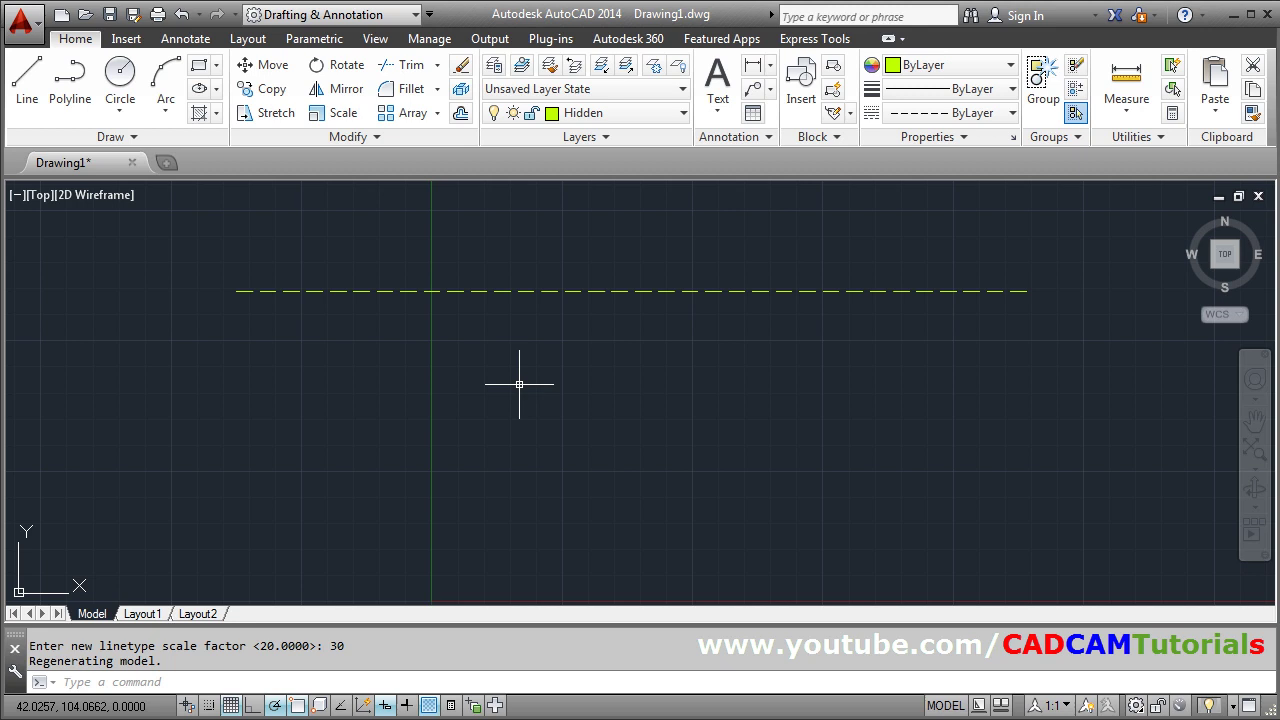
pyautogui.press('Return')
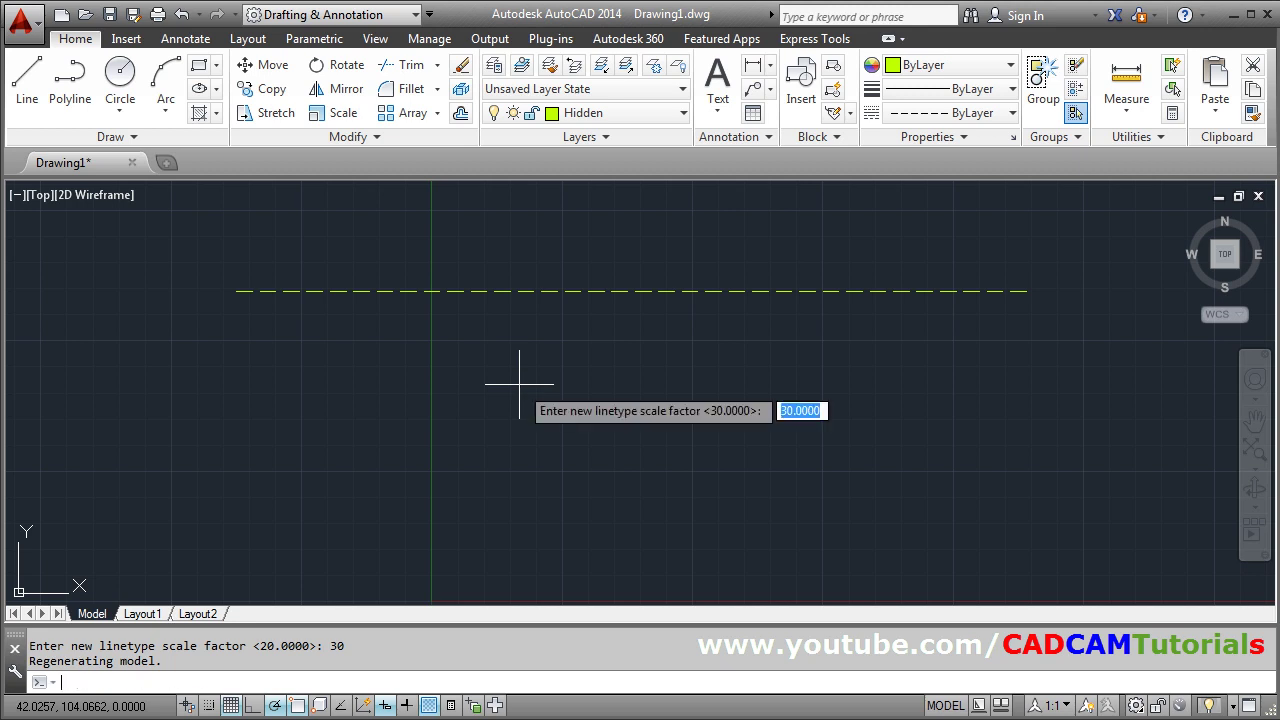
pyautogui.write('15')
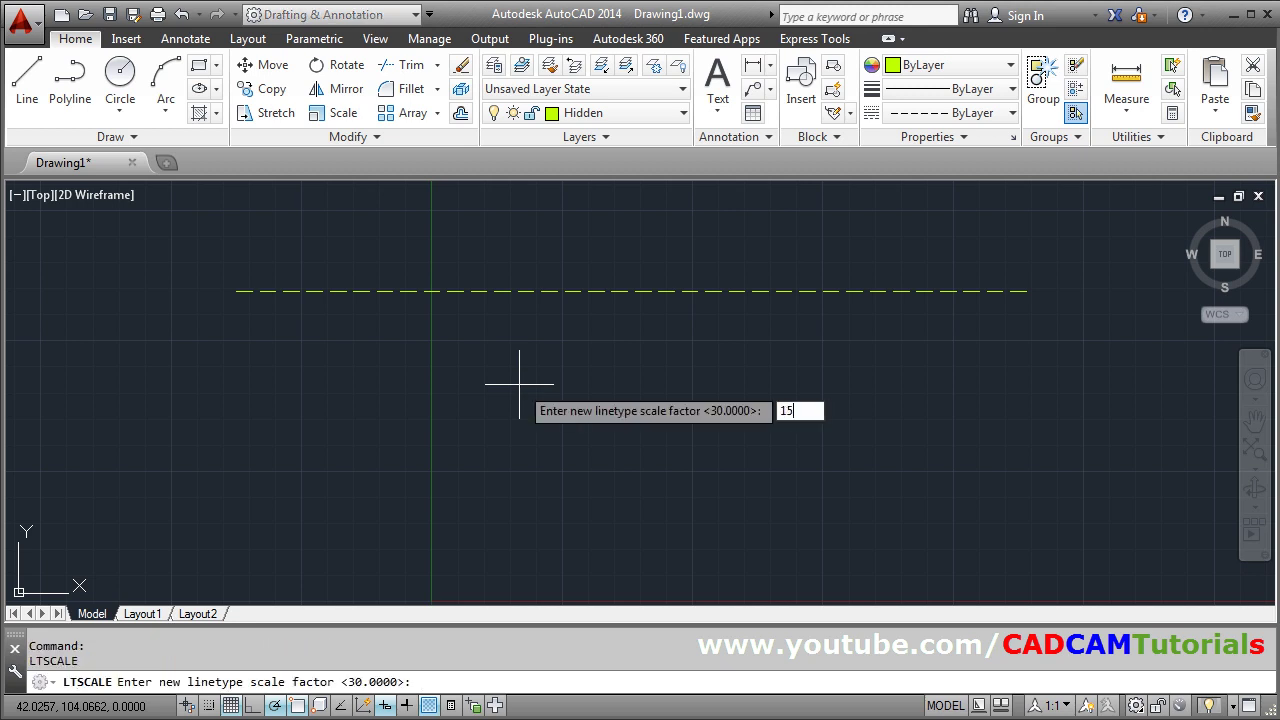
pyautogui.press('Return')
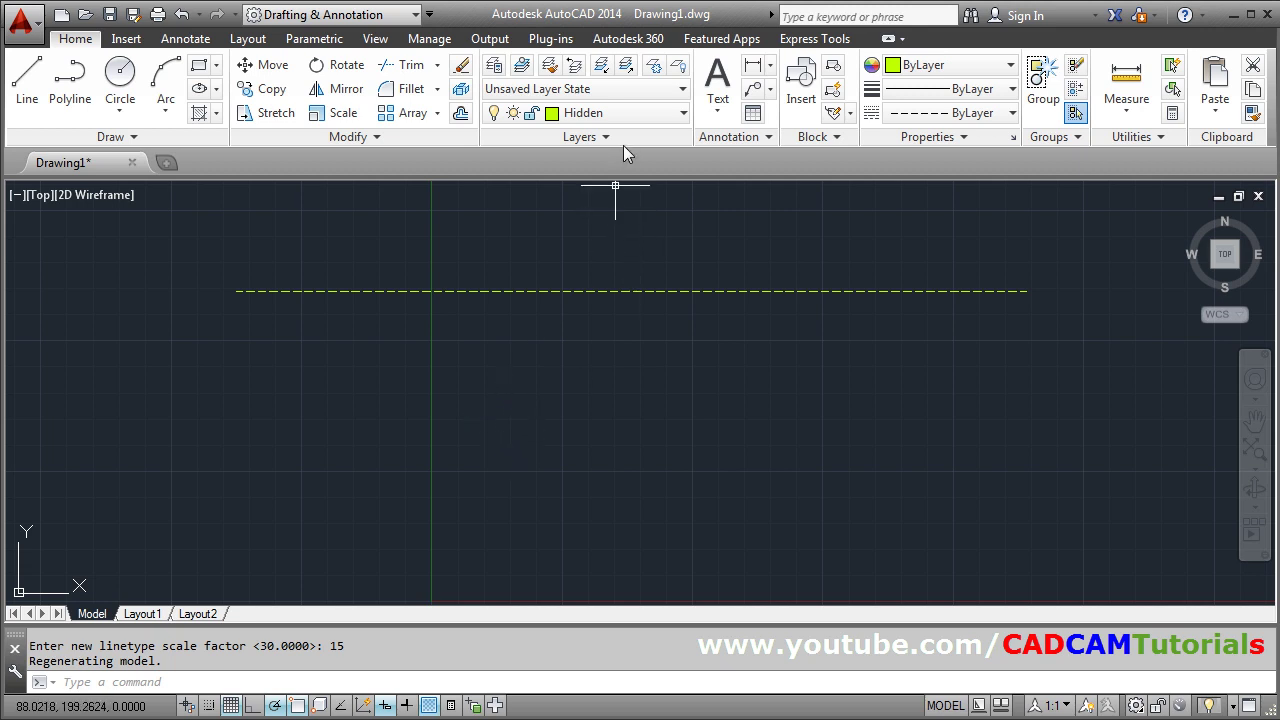
# Make layer 0 current and draw a solid horizontal line below the dashed one
pyautogui.click(640, 113)
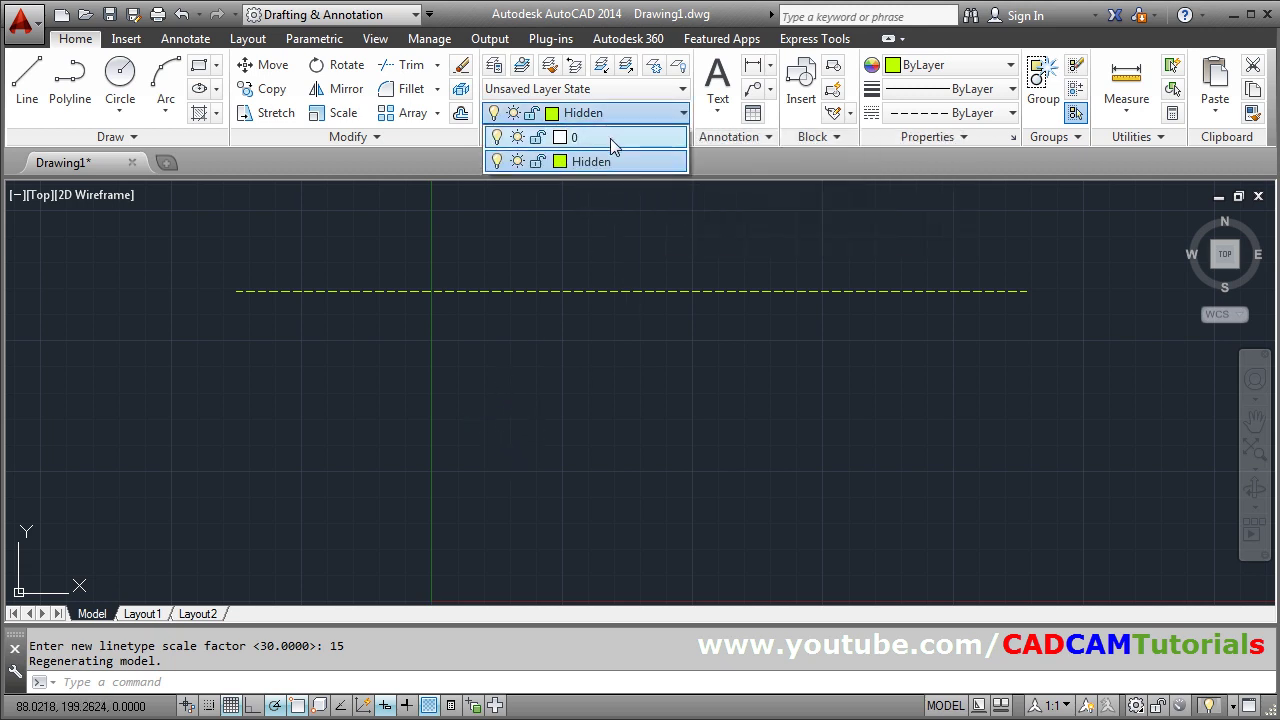
pyautogui.click(640, 135)
pyautogui.click(27, 100)
pyautogui.click(294, 452)
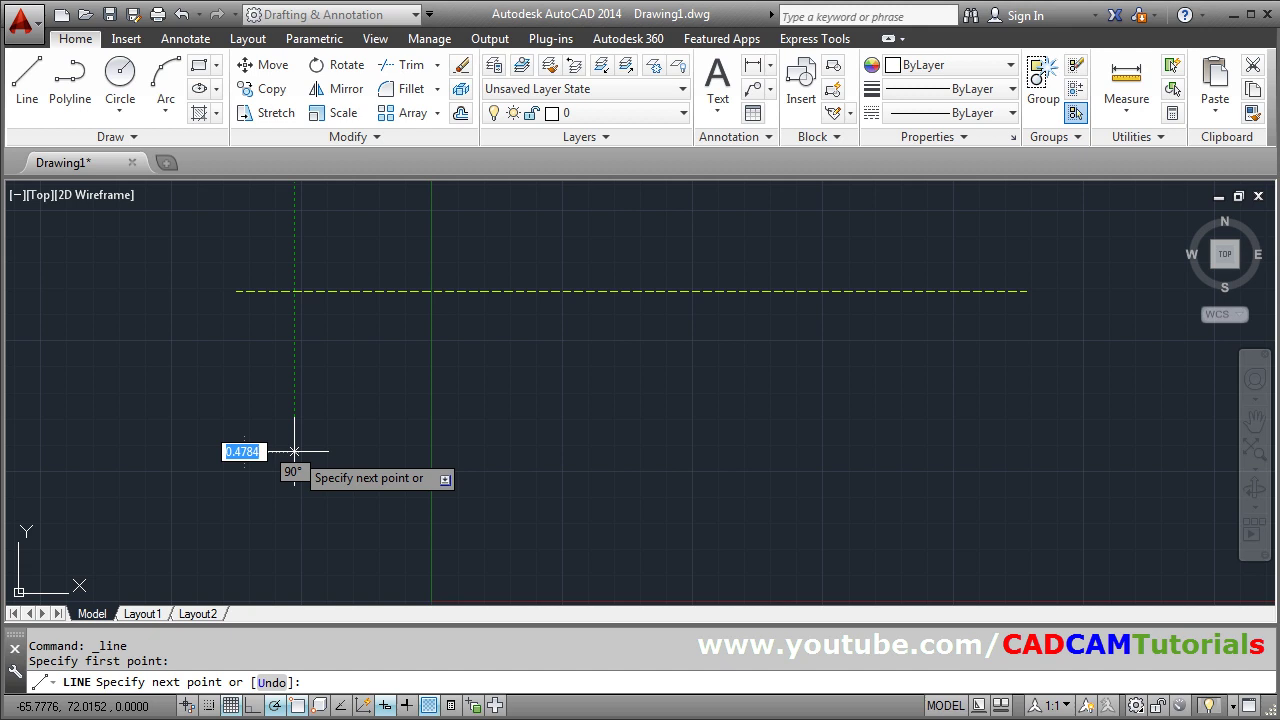
pyautogui.click(890, 452)
pyautogui.press('Return')
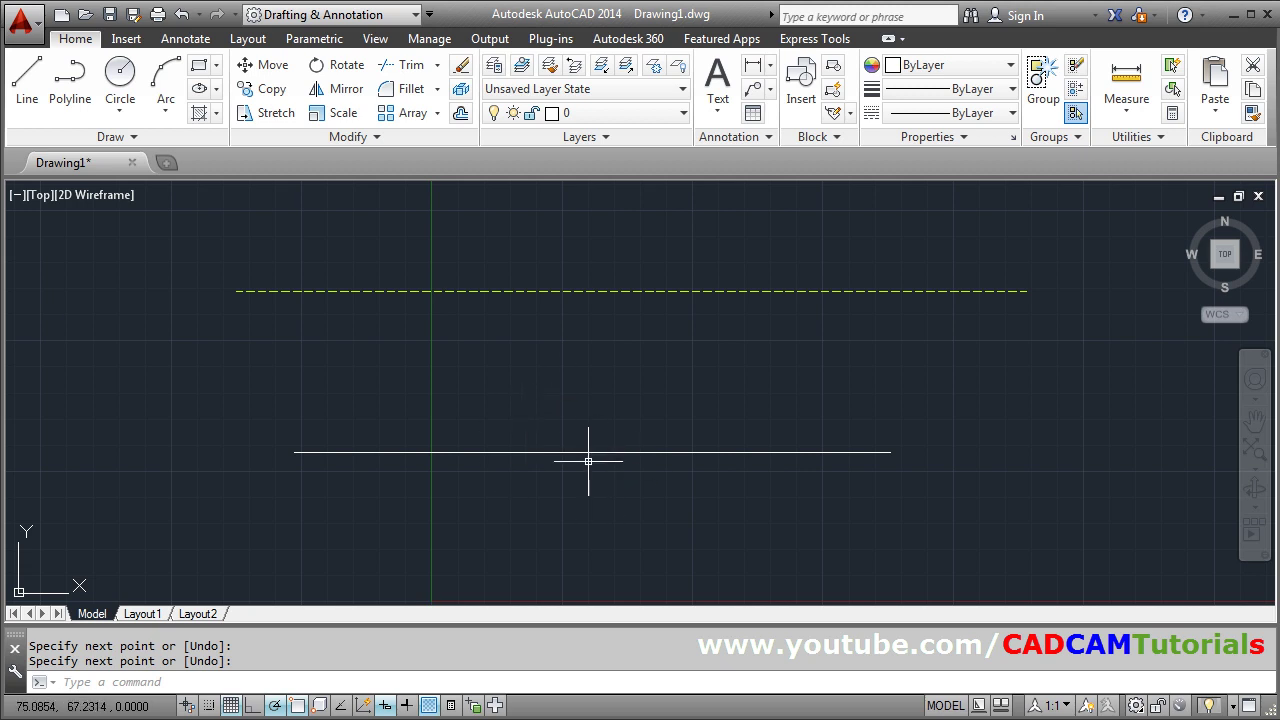
# Copy the upper dashed line's properties onto the lower solid line with Match Properties
pyautogui.click(1252, 117)
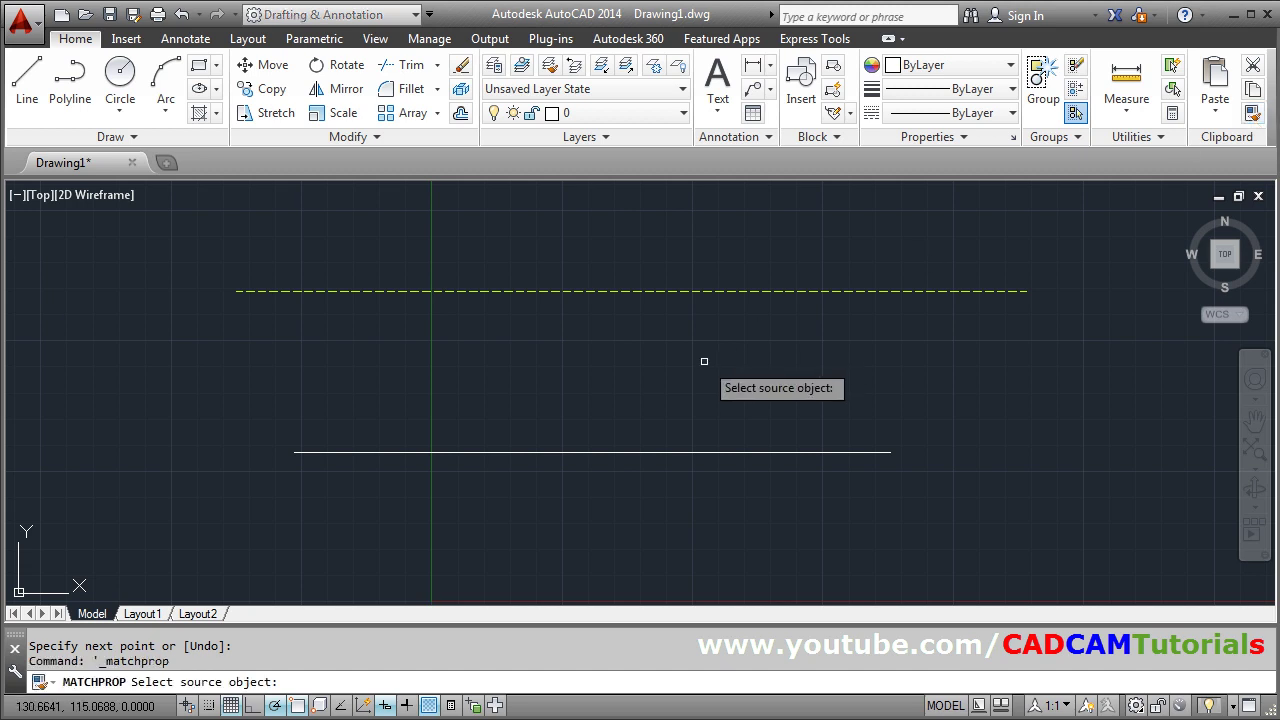
pyautogui.click(637, 291)
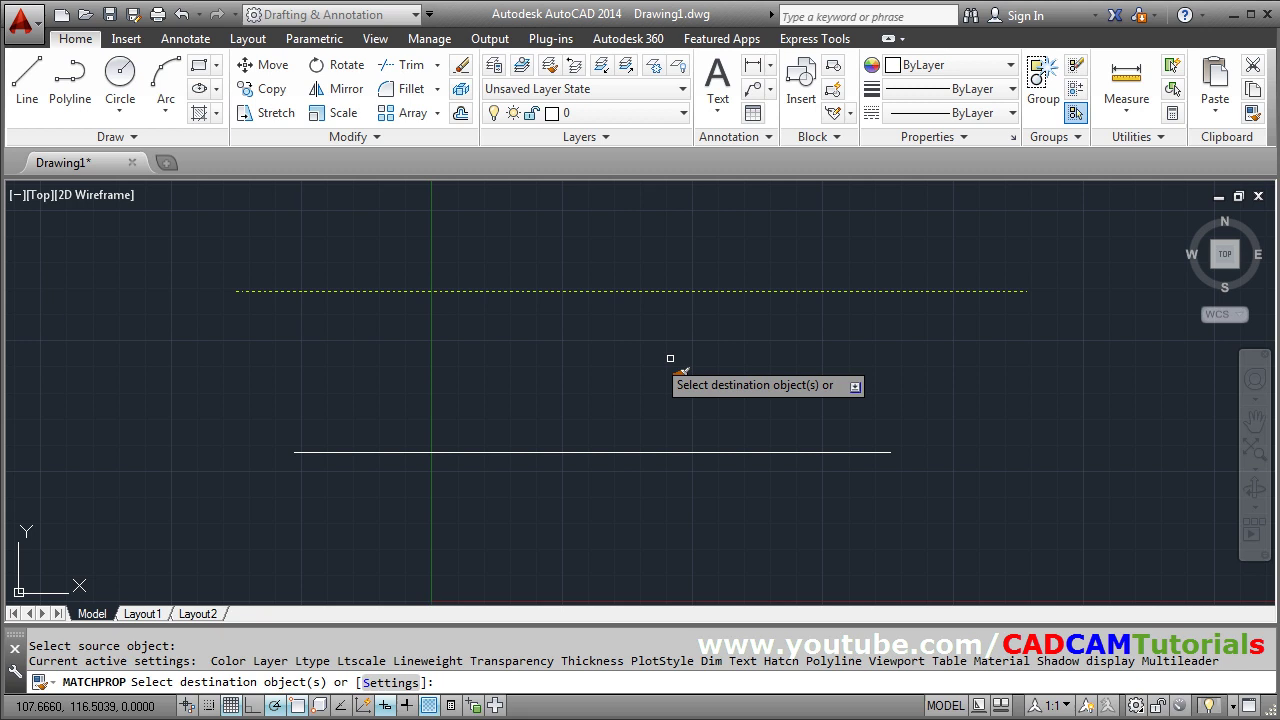
pyautogui.click(626, 452)
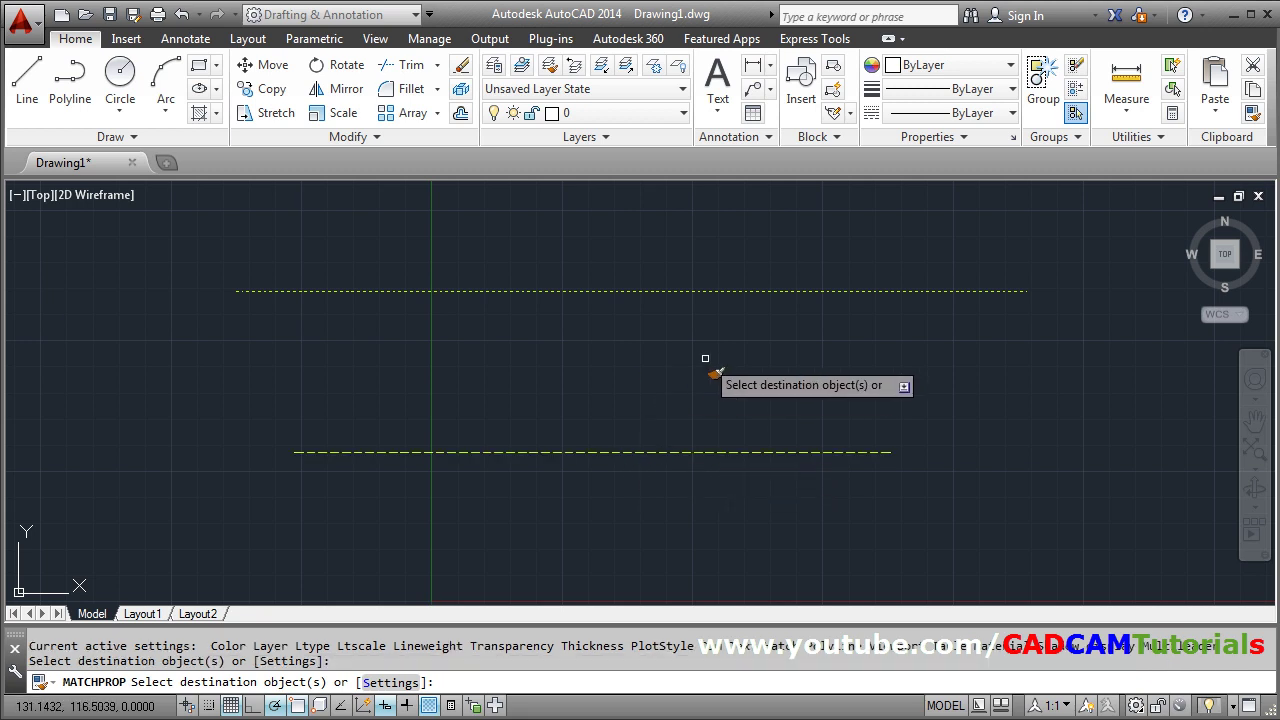
pyautogui.press('Return')
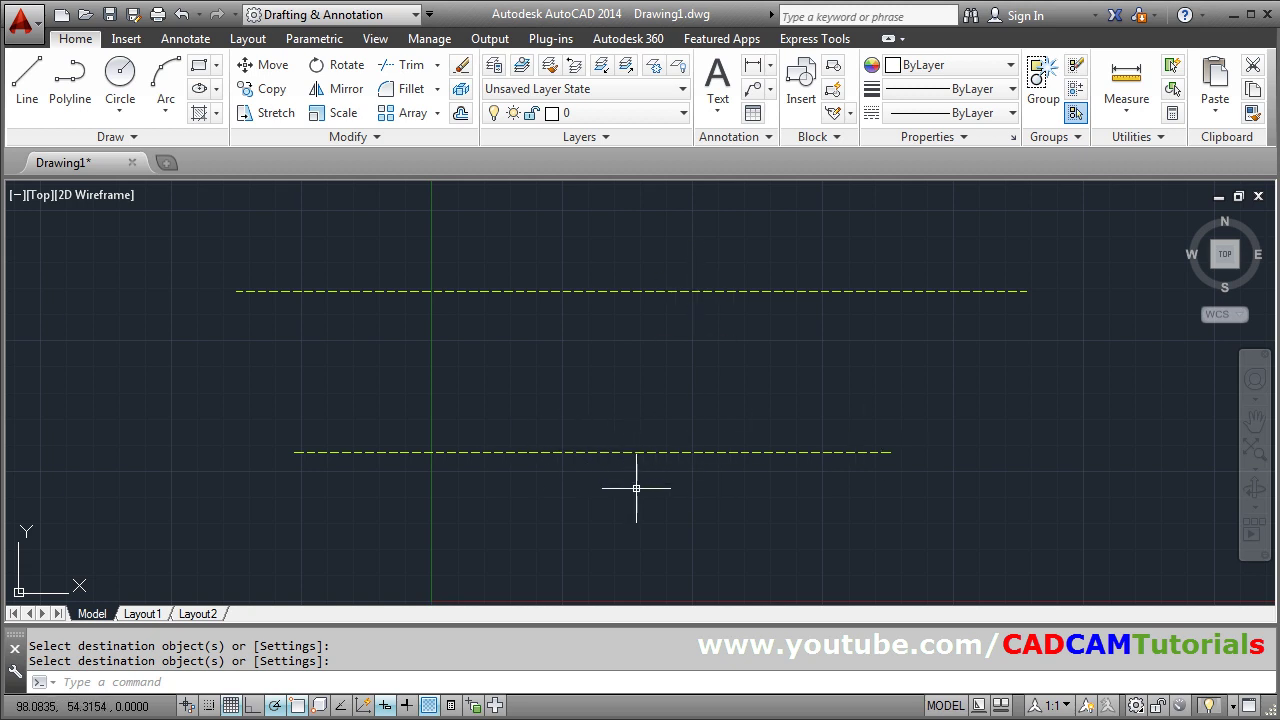
# Undo the property match and move the lower line onto the Hidden layer instead
pyautogui.write('u')
pyautogui.press('Return')
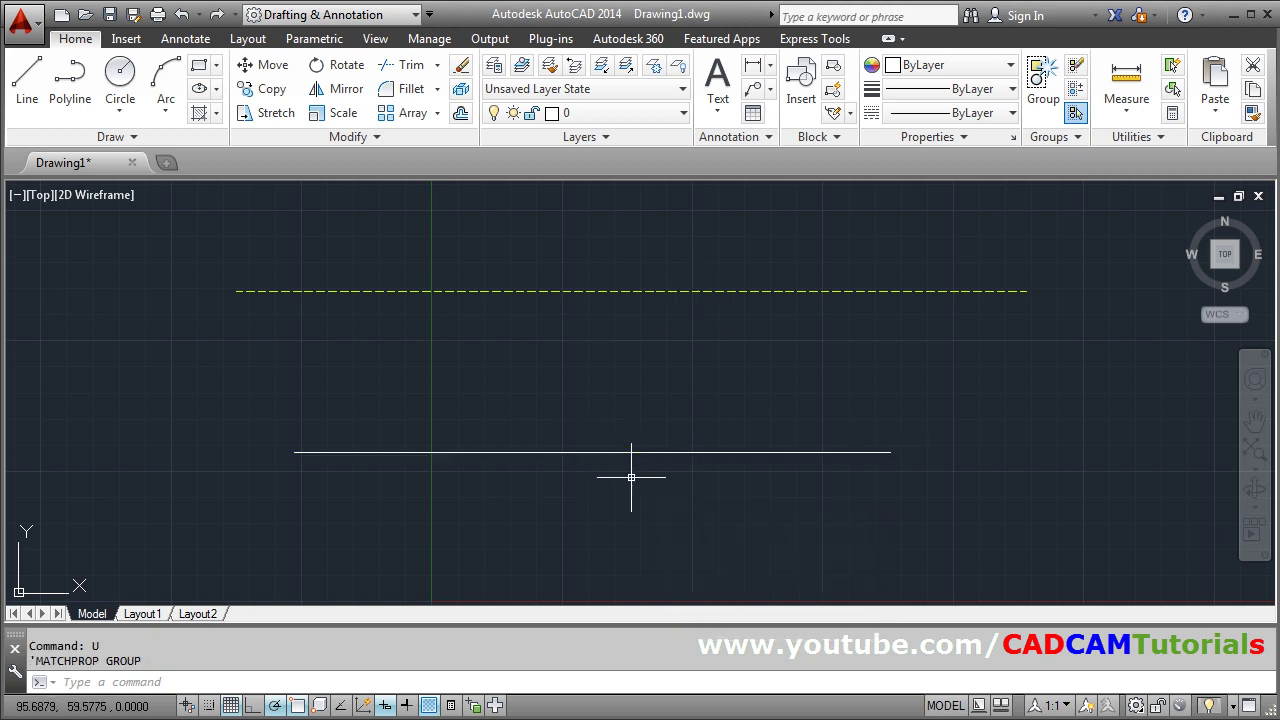
pyautogui.click(643, 452)
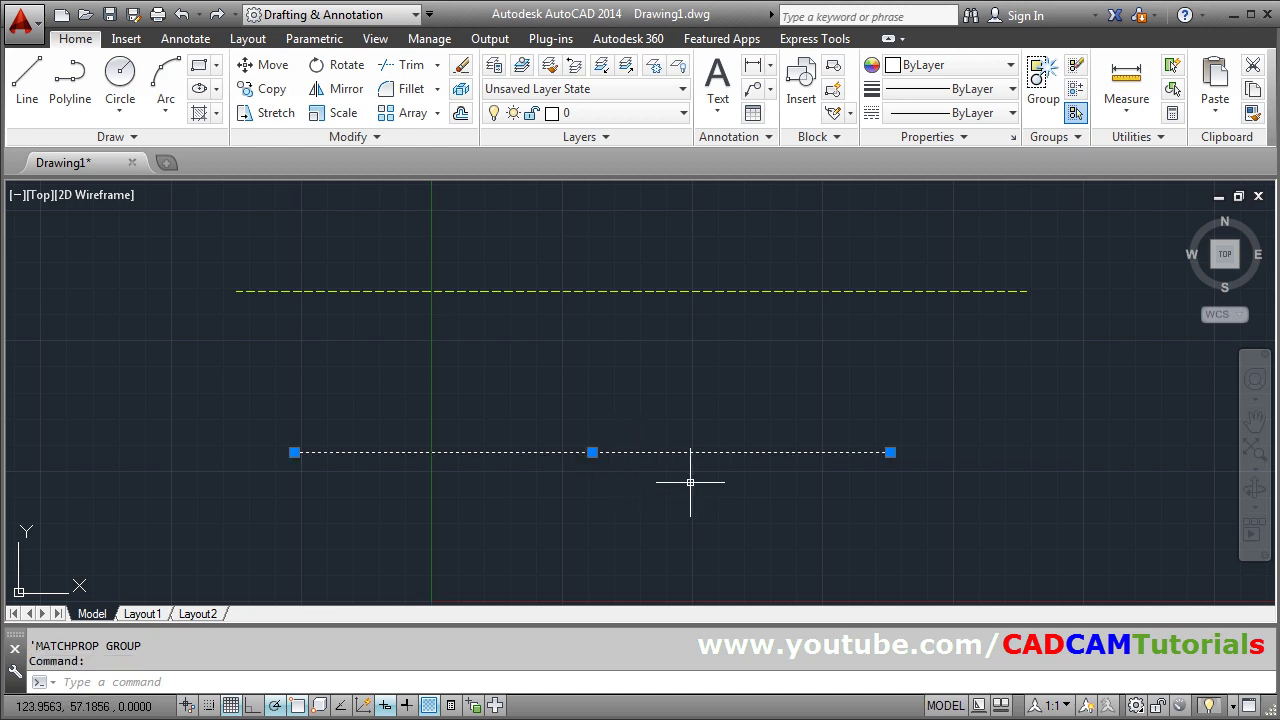
pyautogui.click(666, 115)
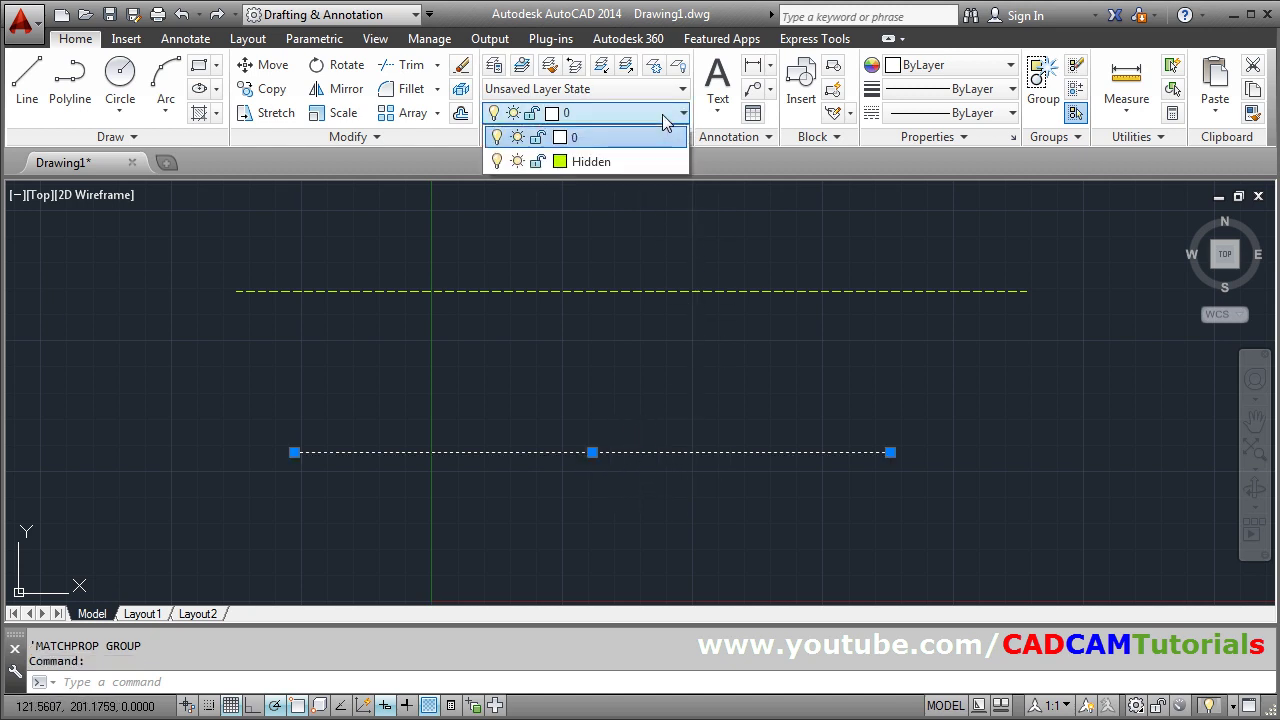
pyautogui.click(600, 161)
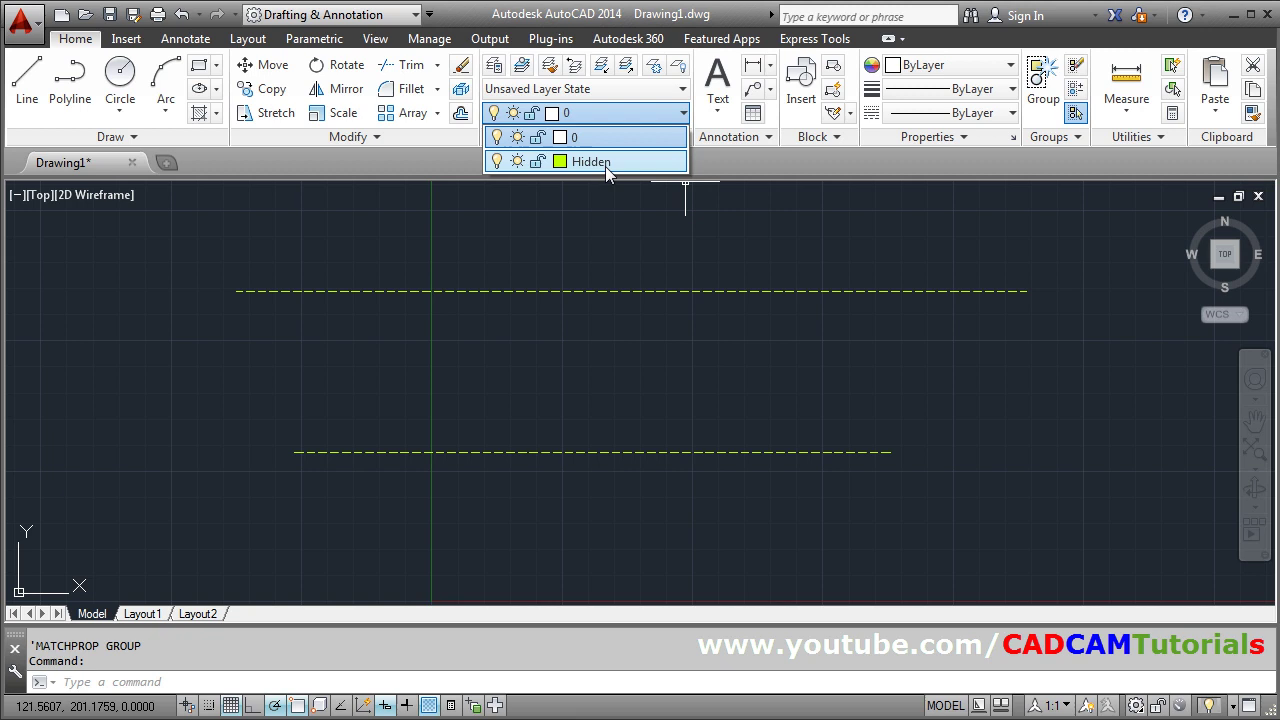
pyautogui.press('Escape')
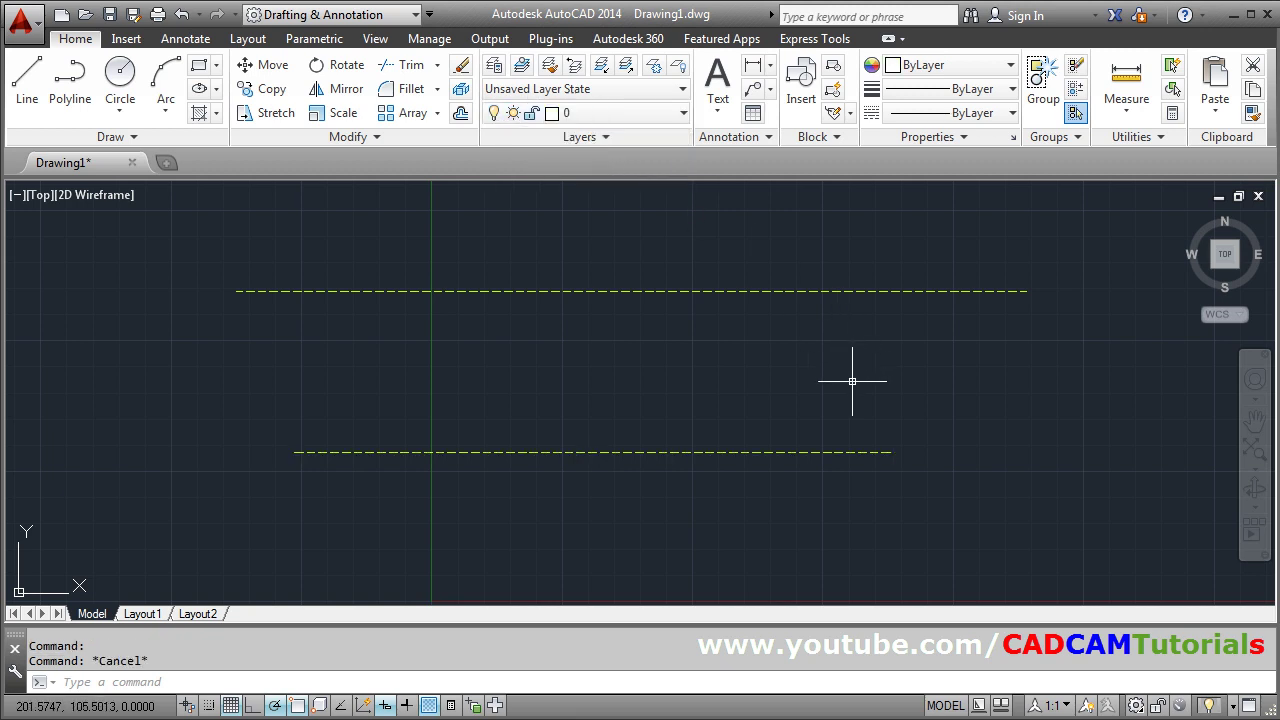
pyautogui.hotkey('ctrl', 'z')
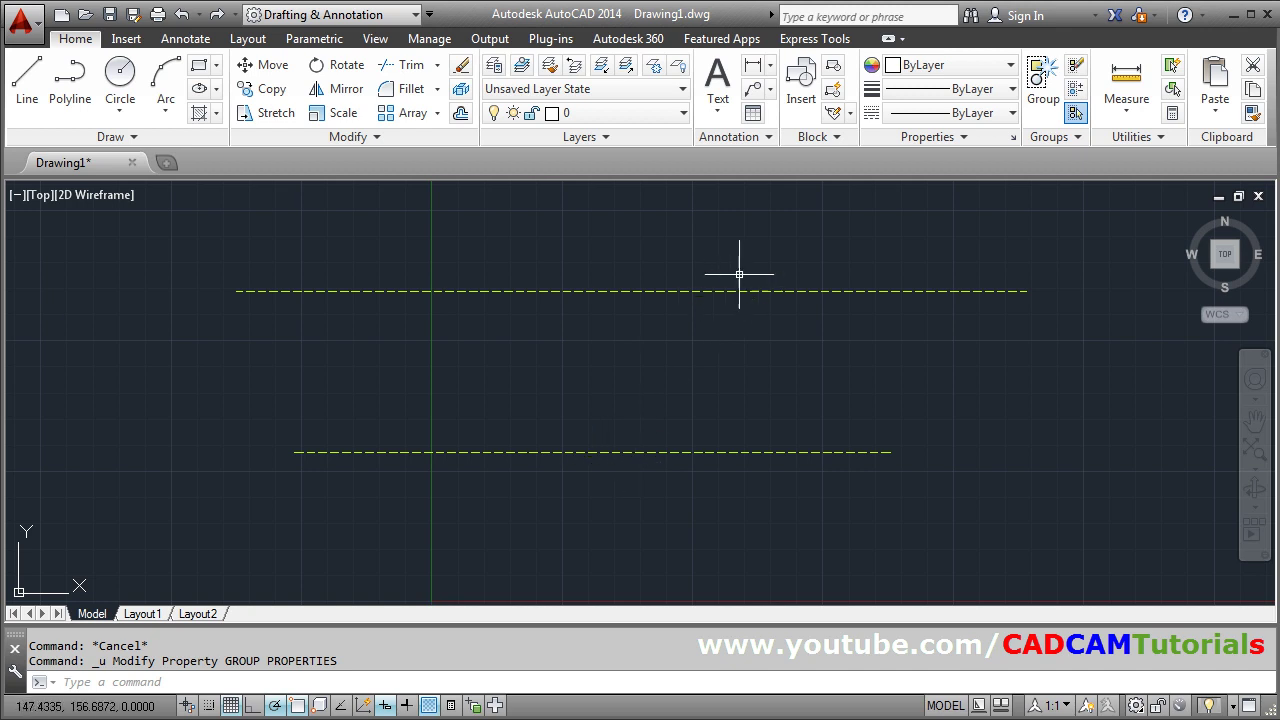
# Set the upper dashed line's linetype scale to 3 in the Properties palette
pyautogui.click(1013, 139)
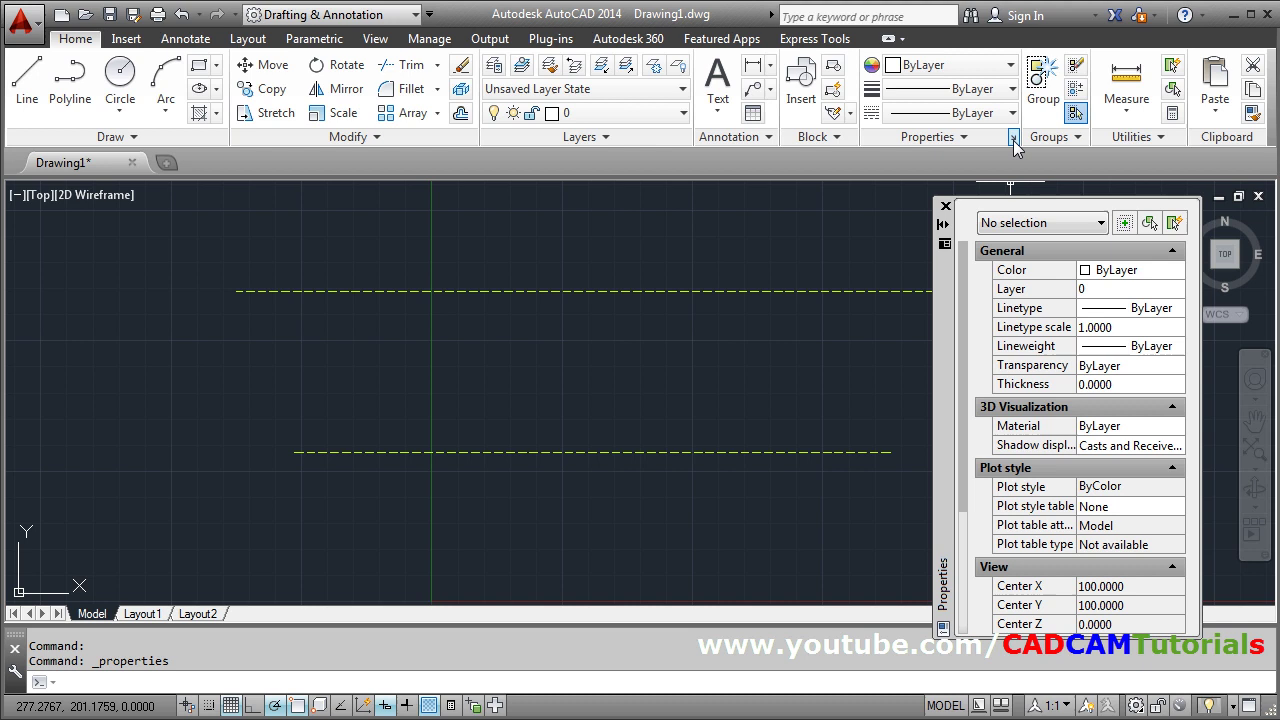
pyautogui.click(722, 292)
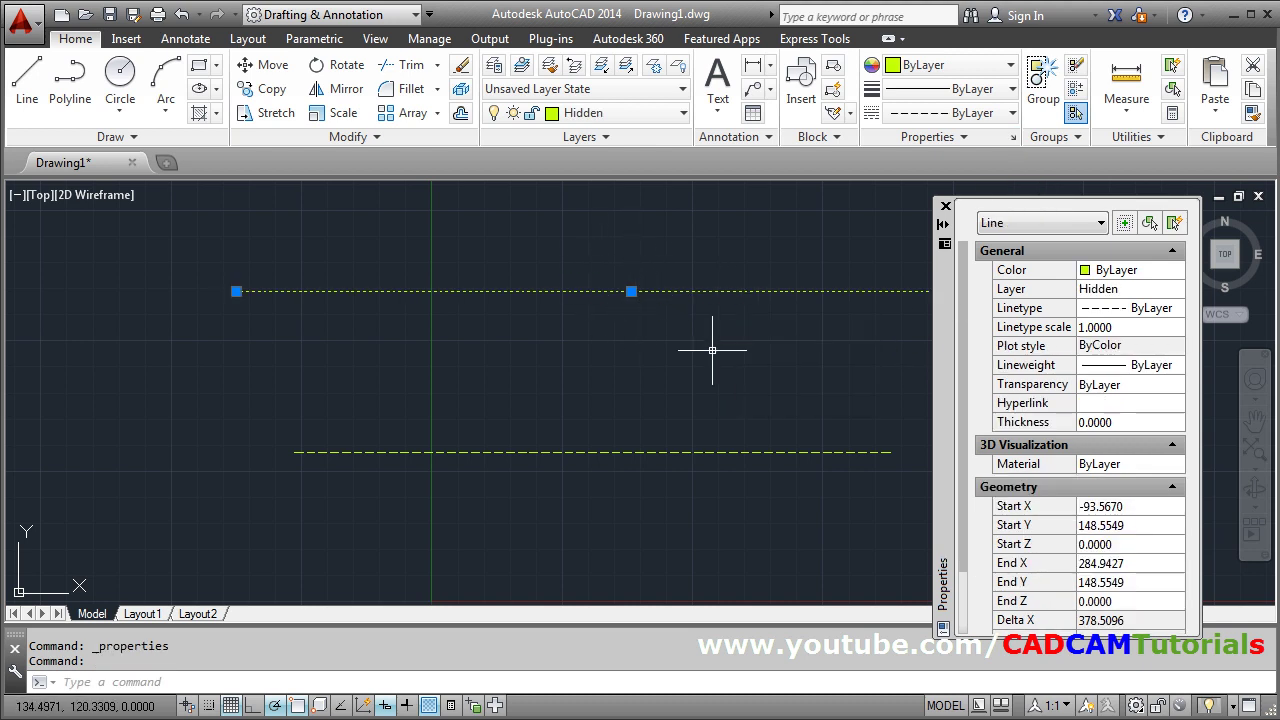
pyautogui.click(1112, 328)
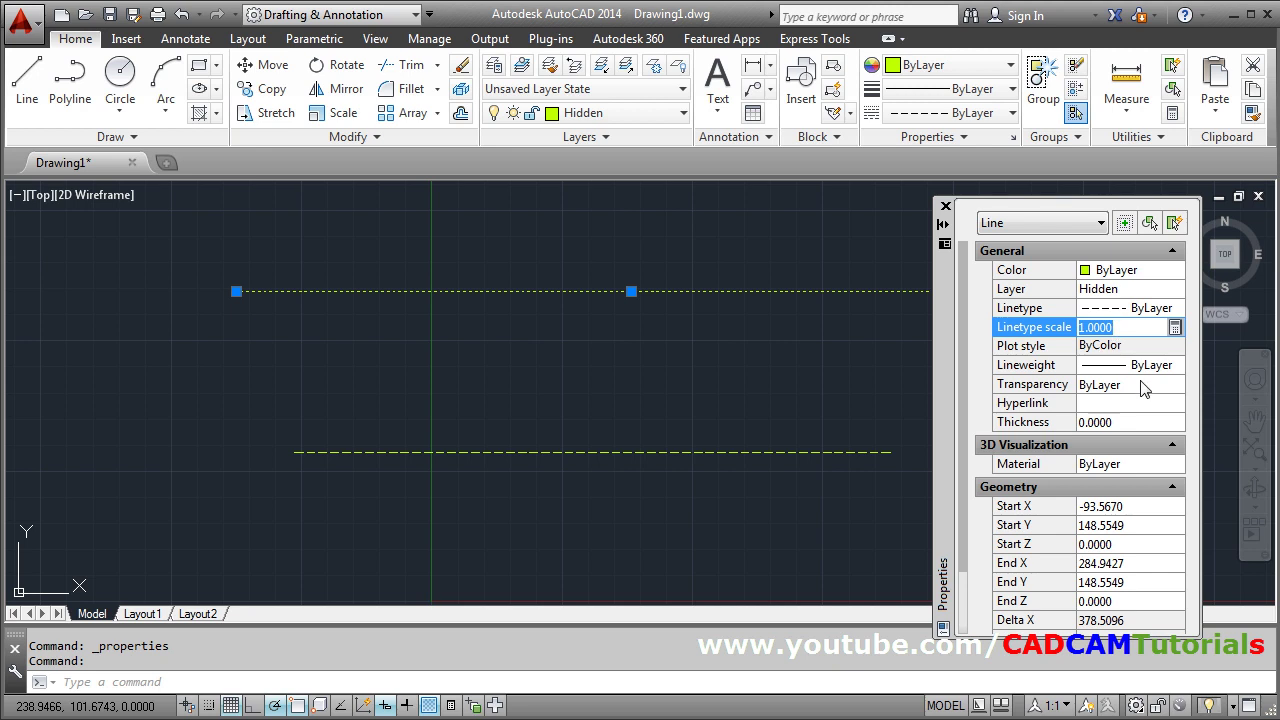
pyautogui.write('3')
pyautogui.press('Return')
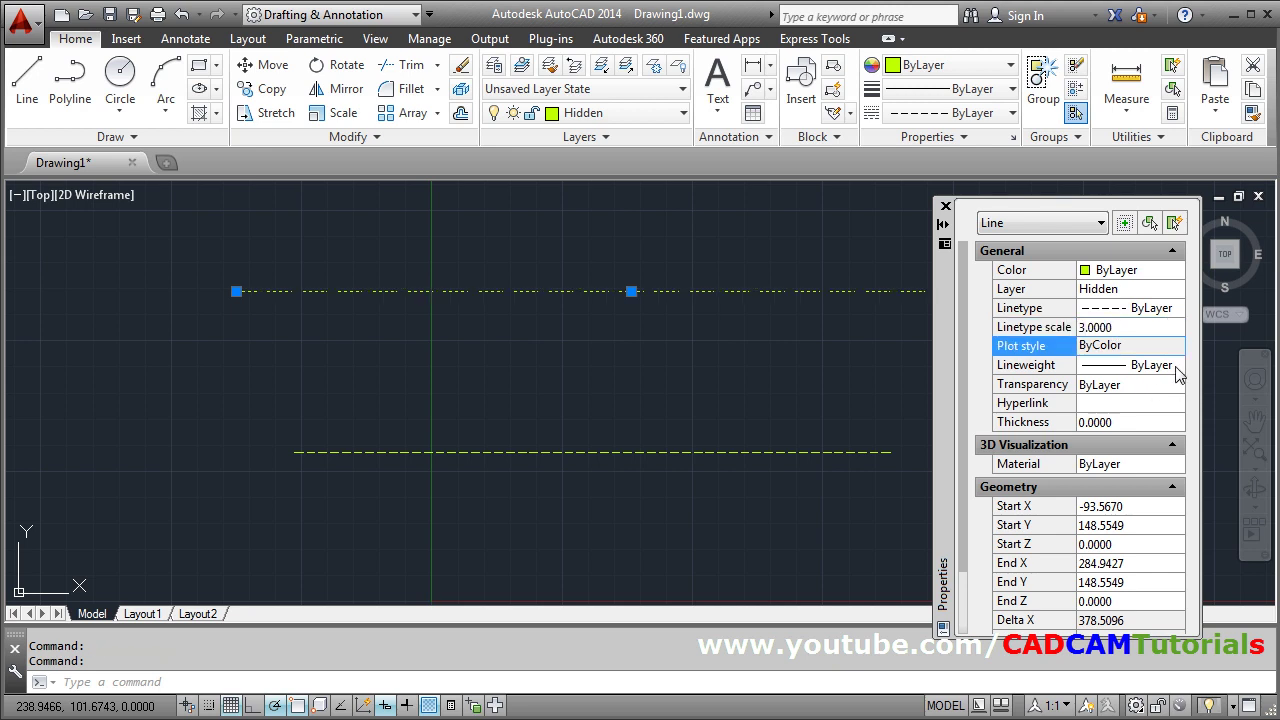
pyautogui.click(945, 206)
pyautogui.press('Escape')
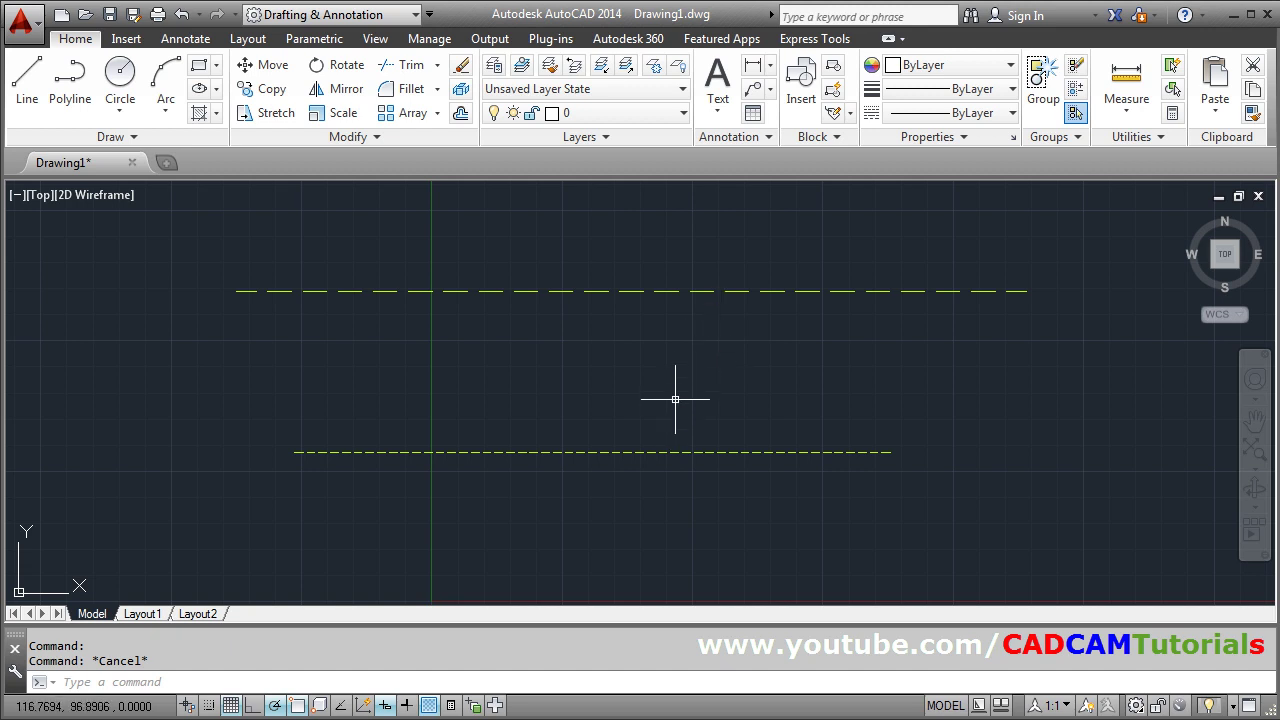
# Change the global linetype scale to 20 using LTS
pyautogui.write('lts')
pyautogui.press('Return')
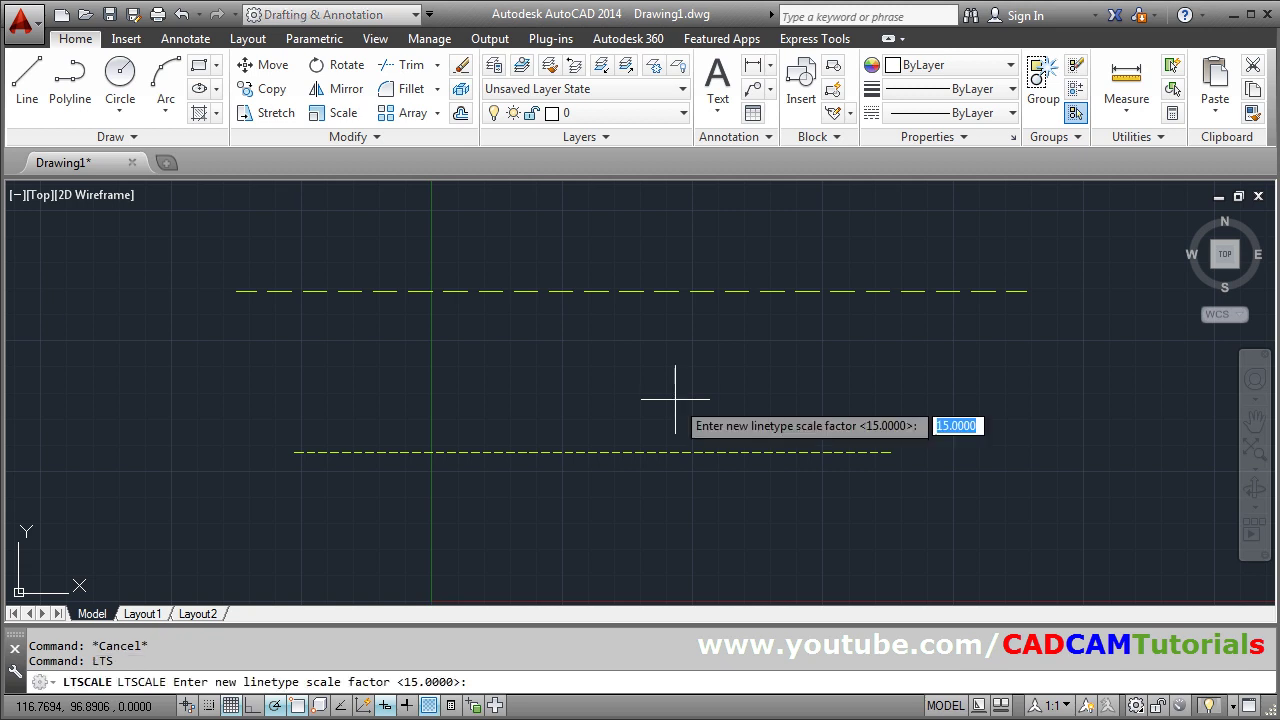
pyautogui.write('20')
pyautogui.press('Return')
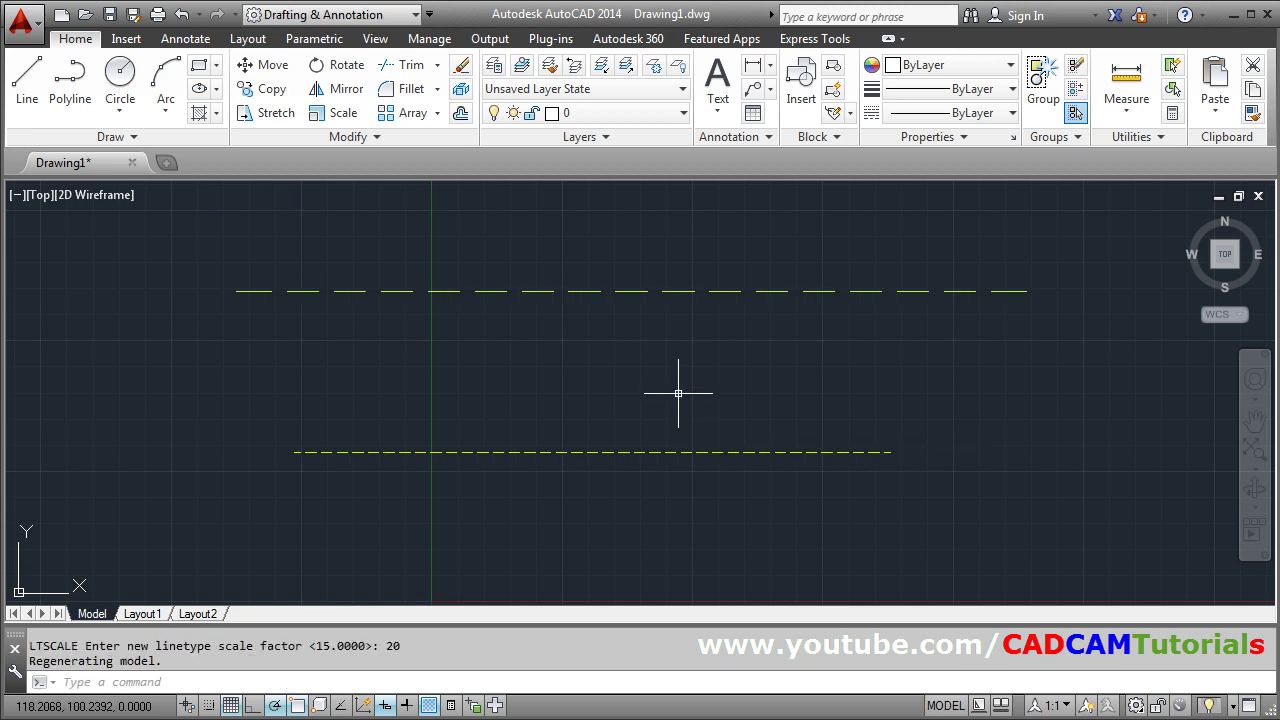